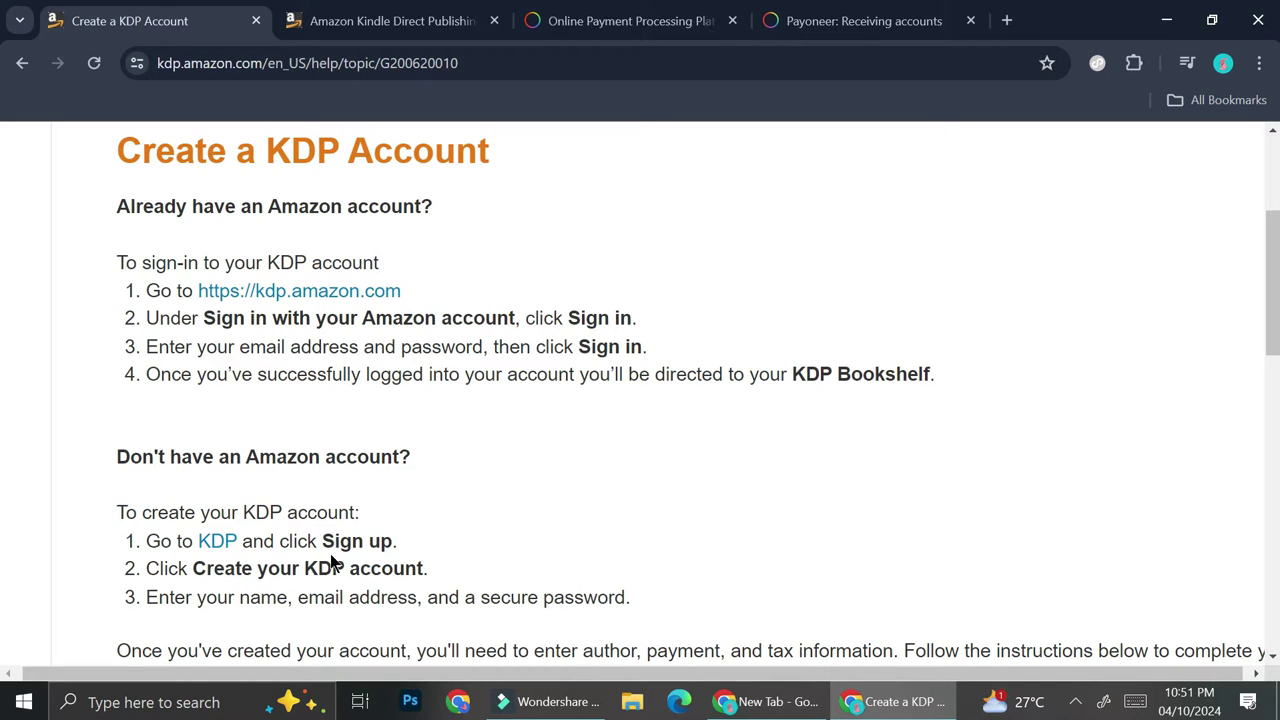
- Read the KDP account sign-up instructions and look over the KDP Bookshelf page with its account notice, title creation and book list sections
scroll(378, 564, down, 1)
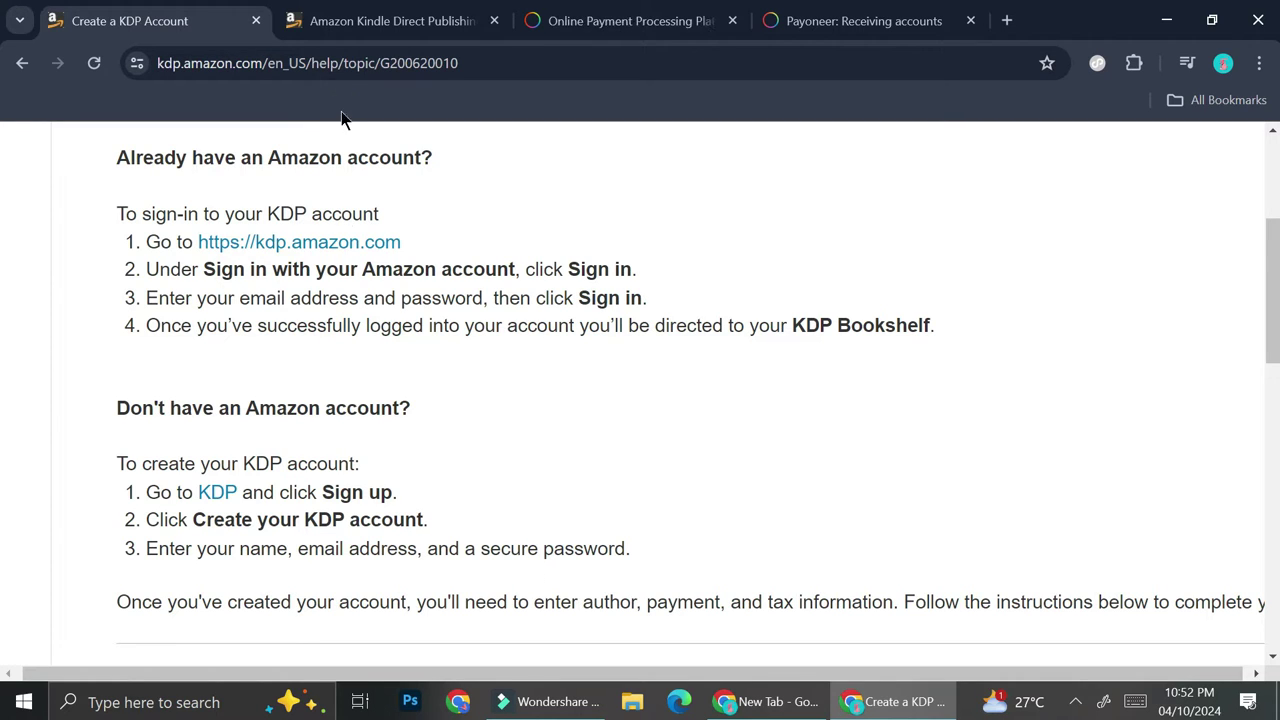
click(360, 20)
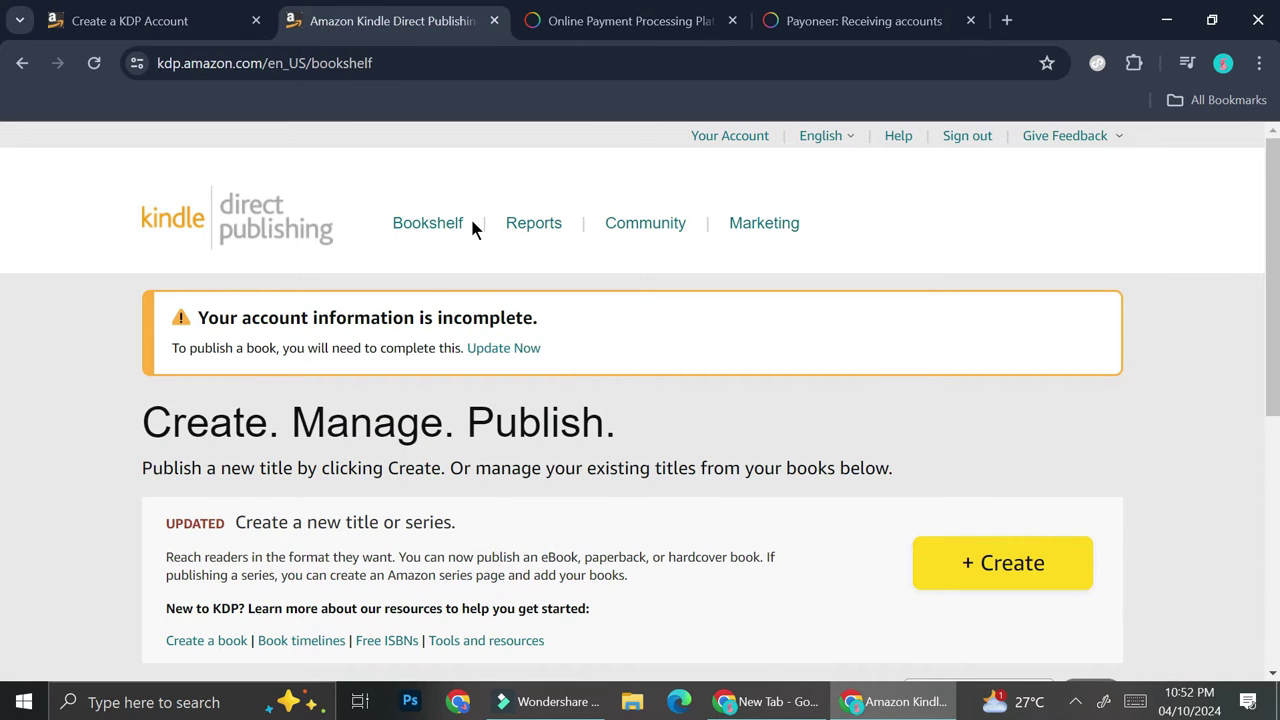
scroll(614, 300, down, 1)
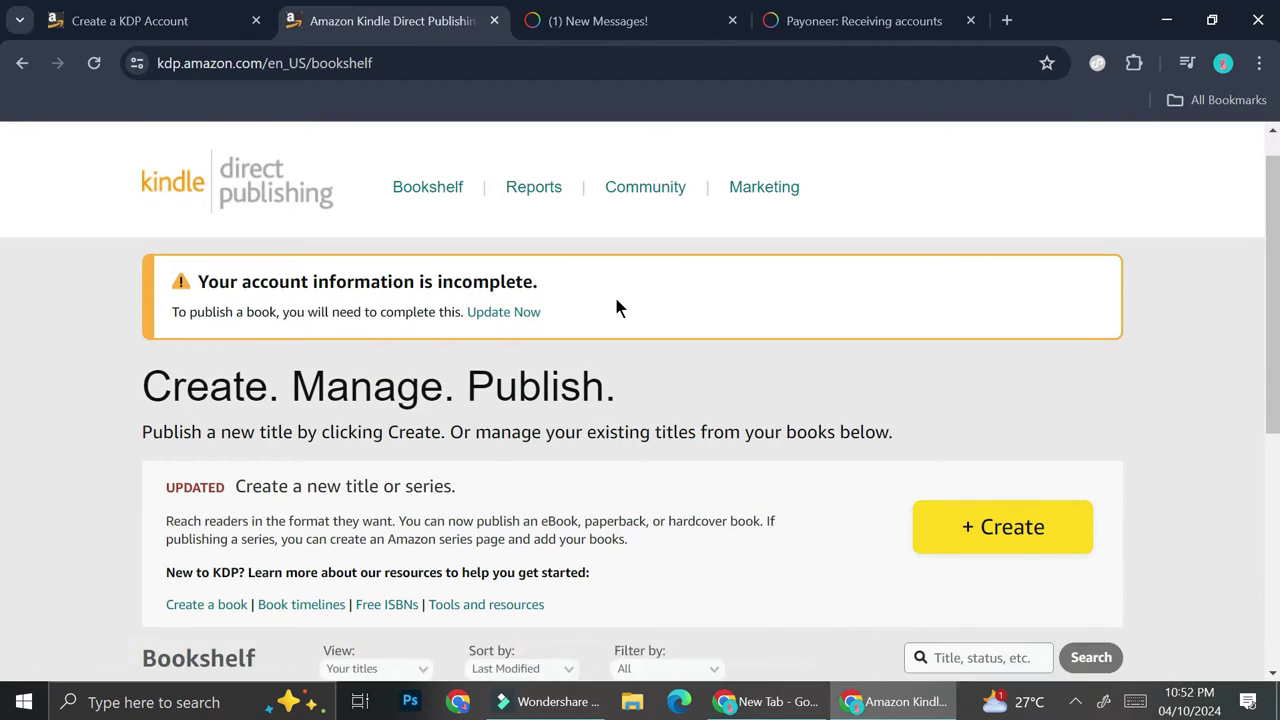
scroll(619, 437, down, 2)
scroll(619, 437, down, 2)
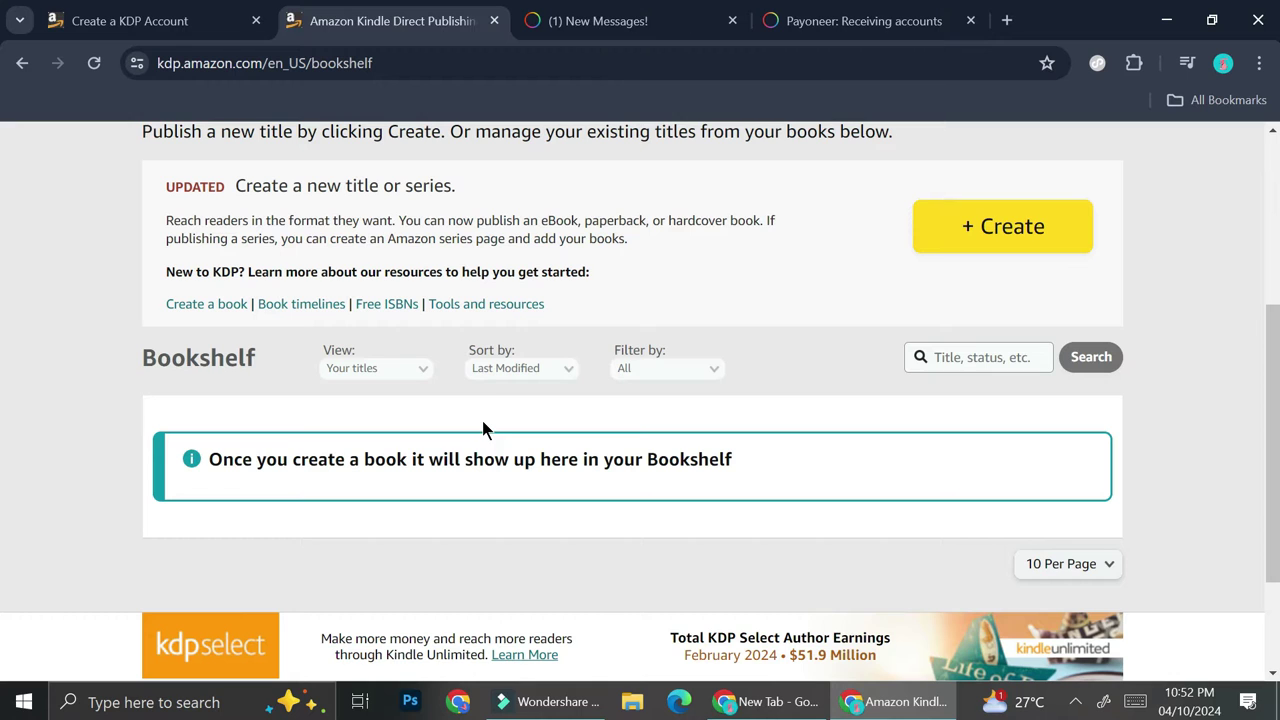
scroll(483, 428, up, 1)
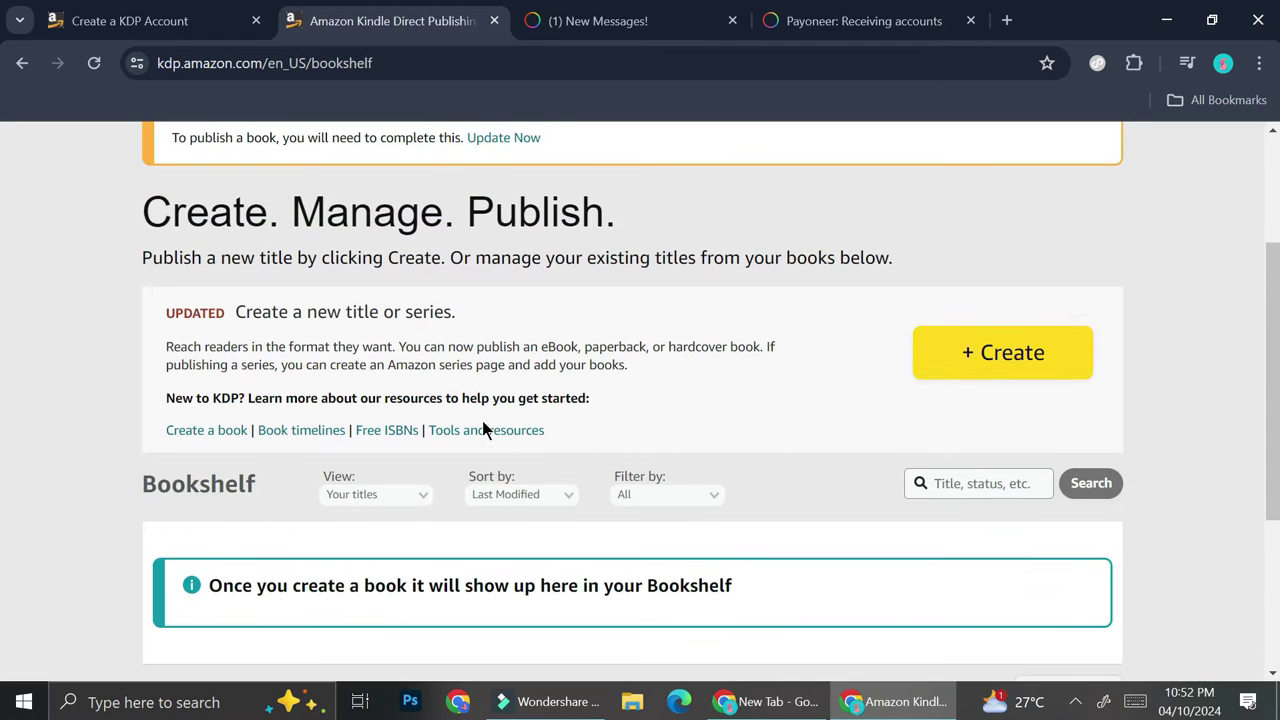
scroll(483, 428, up, 1)
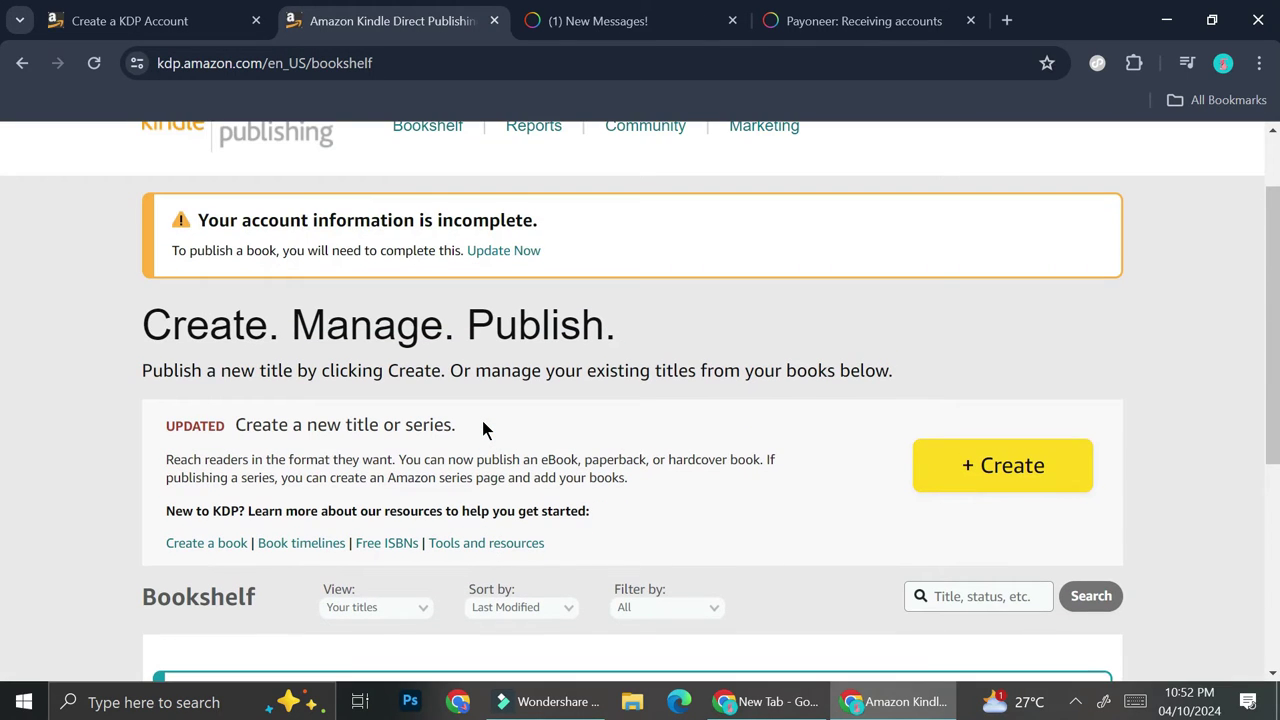
scroll(483, 428, up, 1)
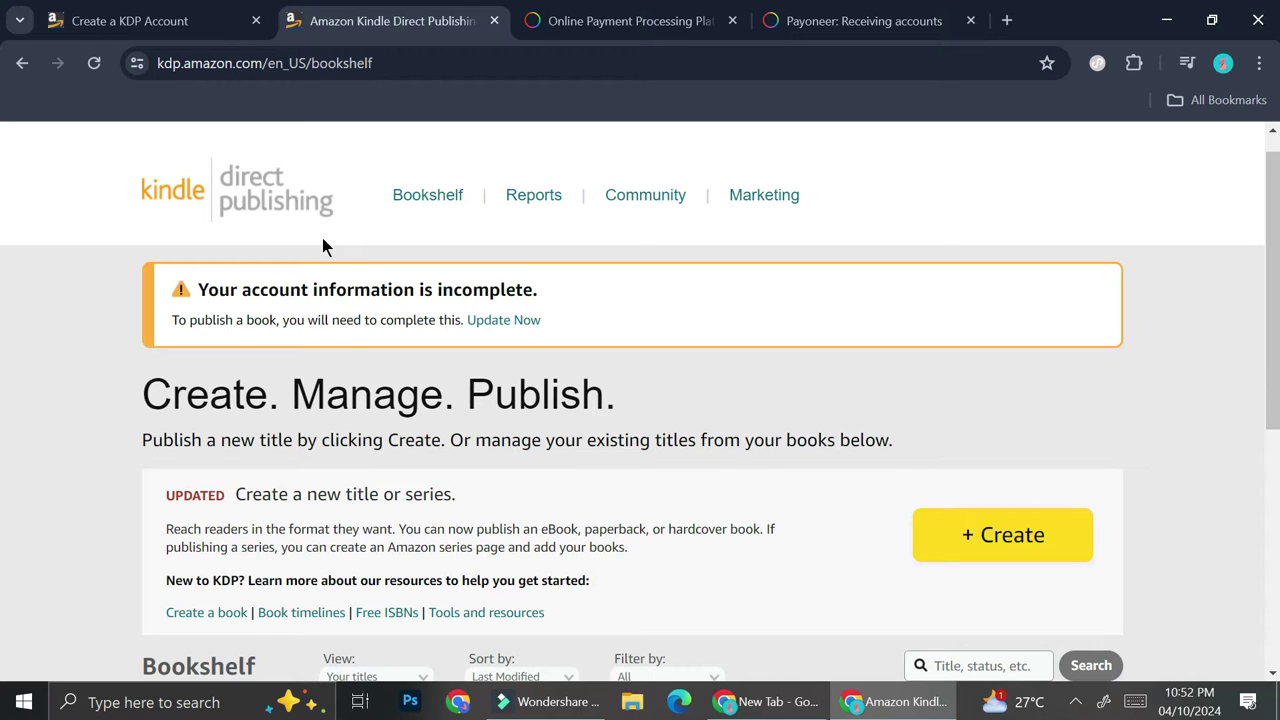
scroll(322, 239, down, 2)
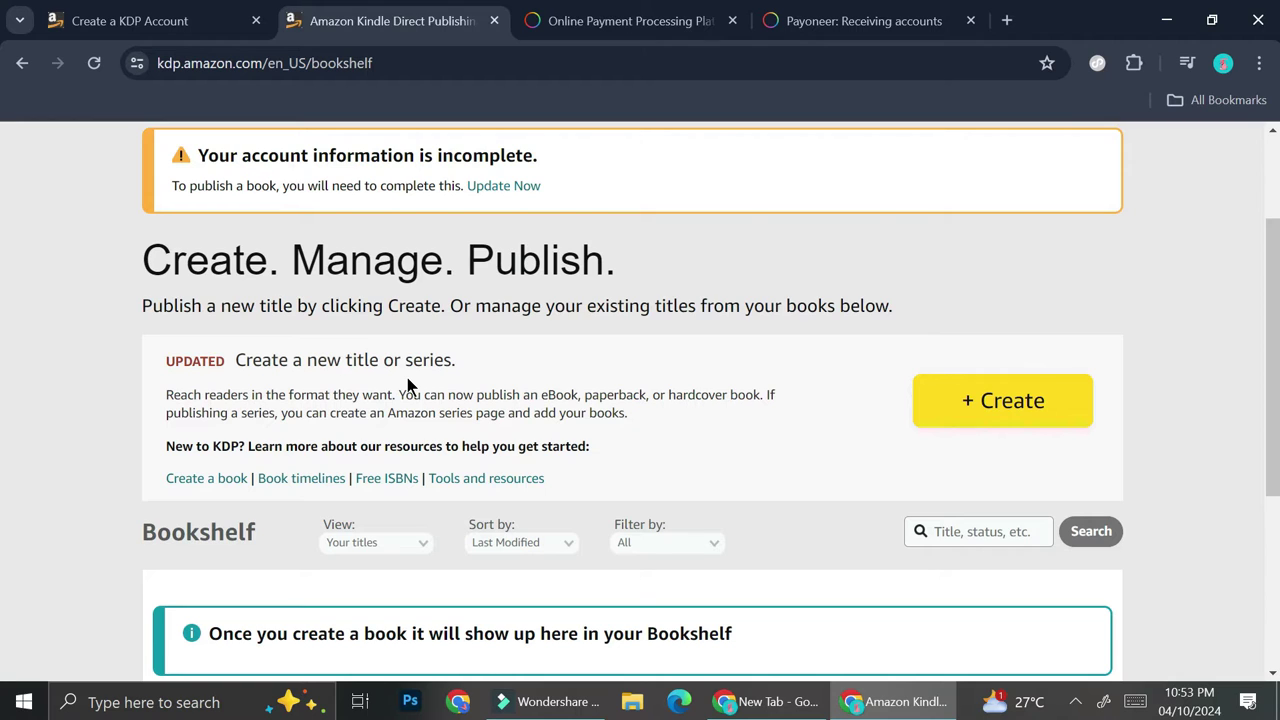
scroll(407, 379, up, 2)
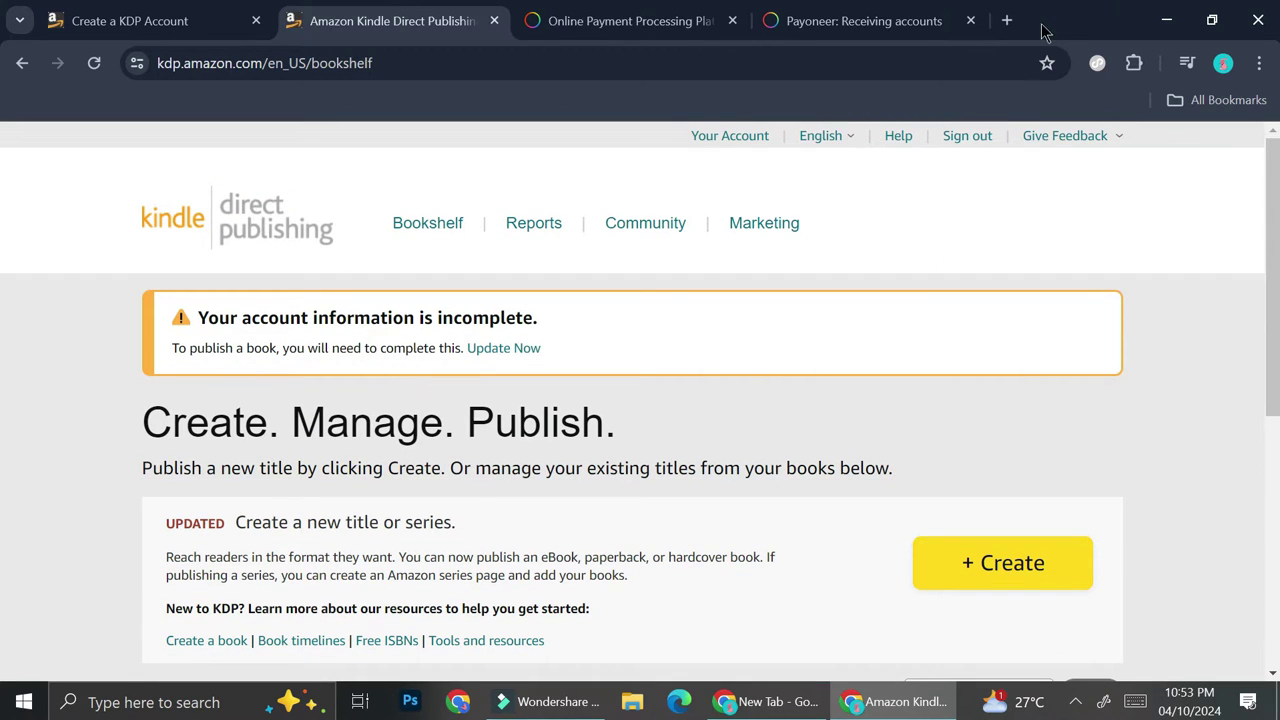
- Search the web for "amazon kdp templates" in place of the account help page and open the KDP Cover Calculator result
click(220, 10)
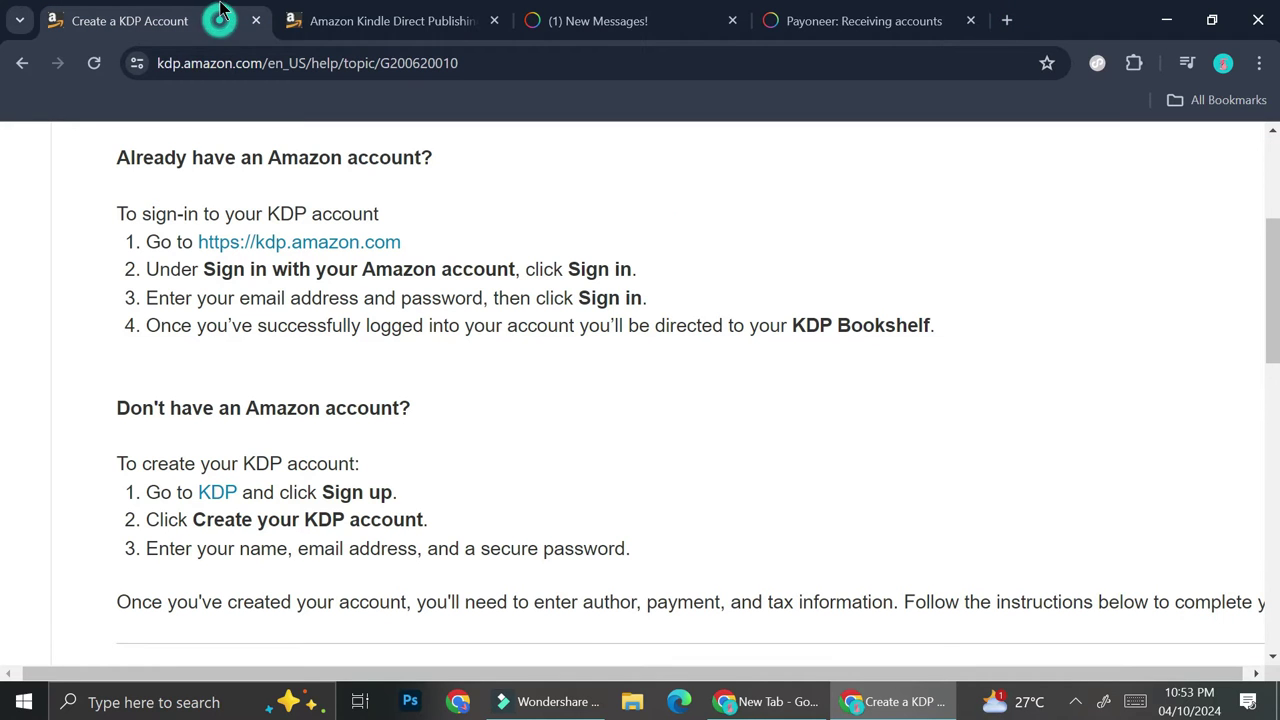
click(328, 52)
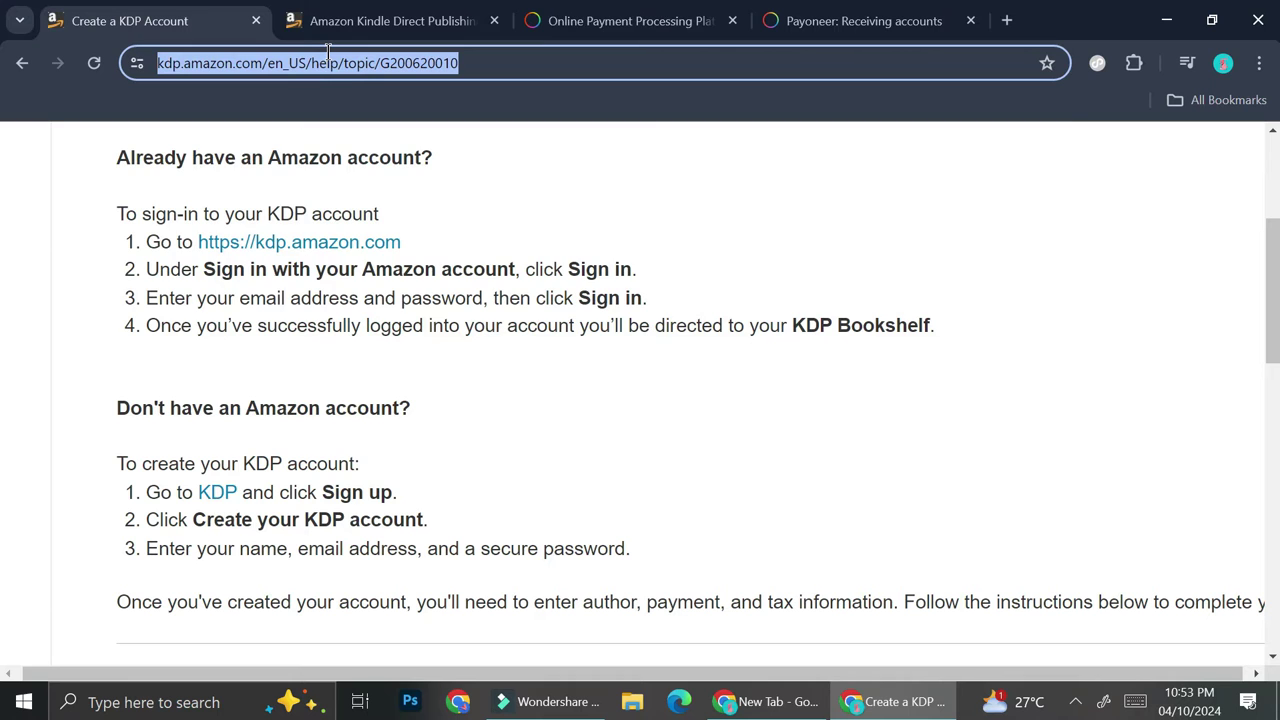
text(amazon)
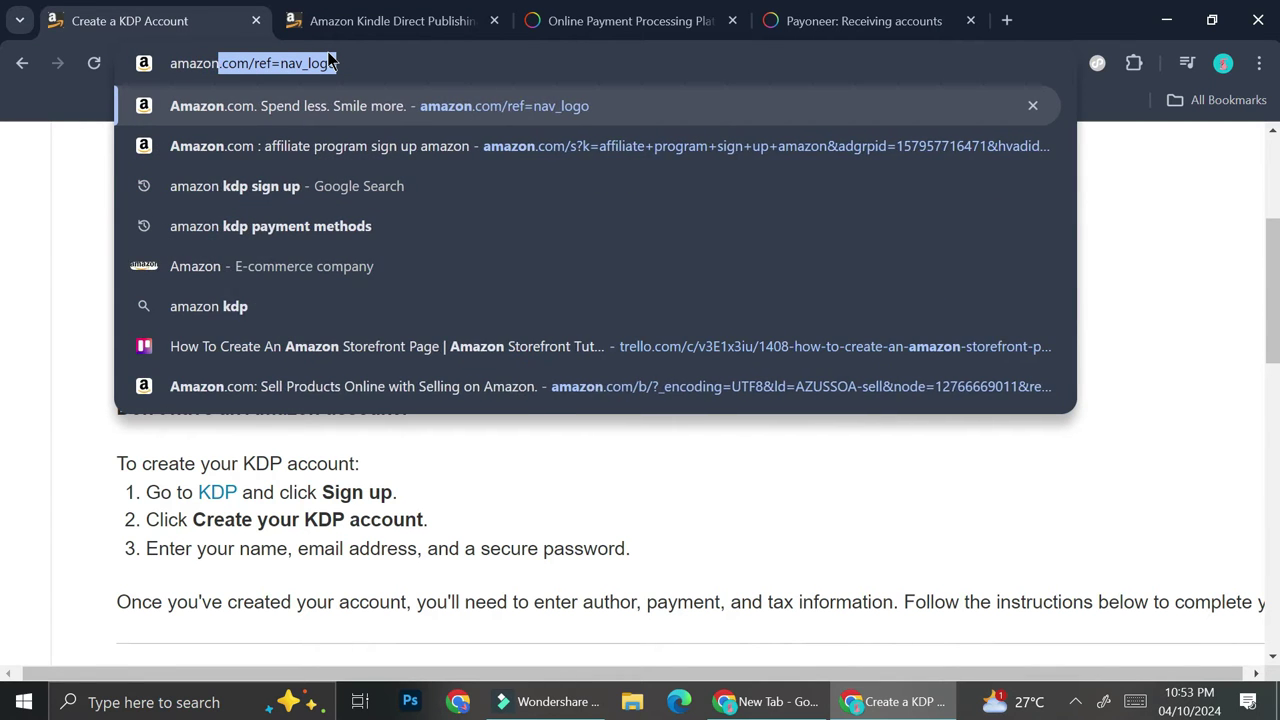
text( kdp te)
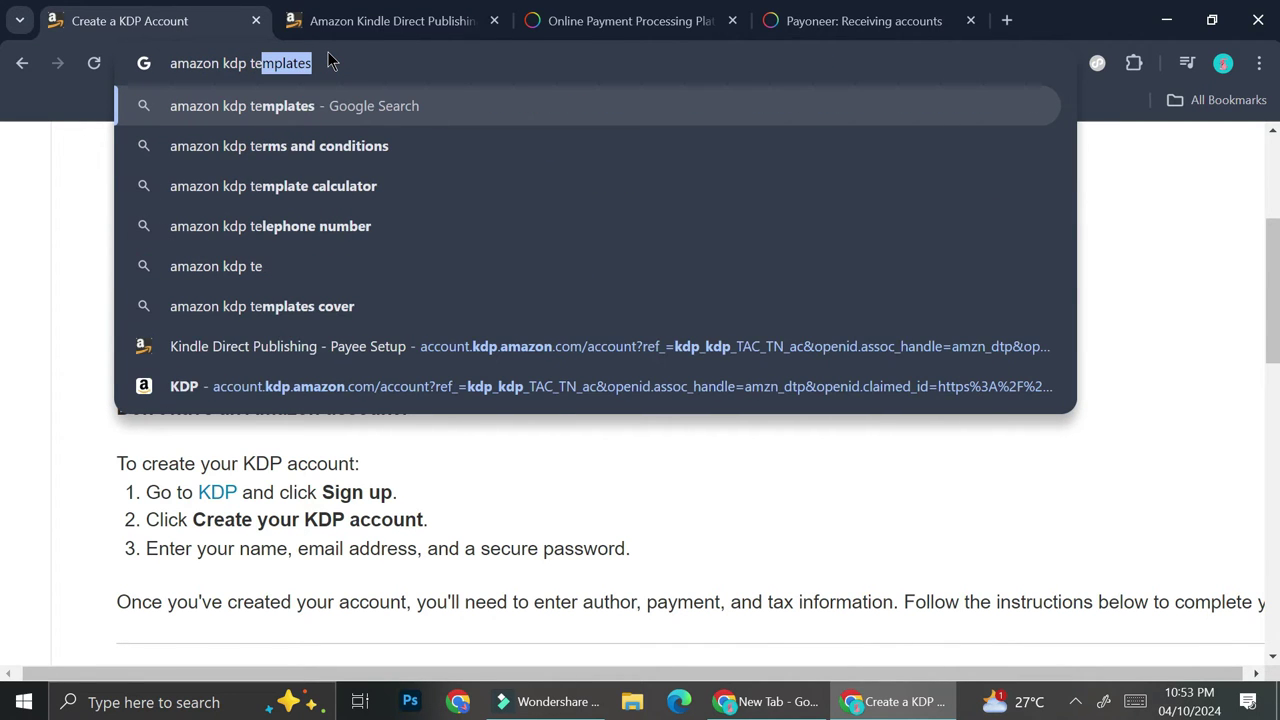
key(Return)
scroll(323, 380, down, 5)
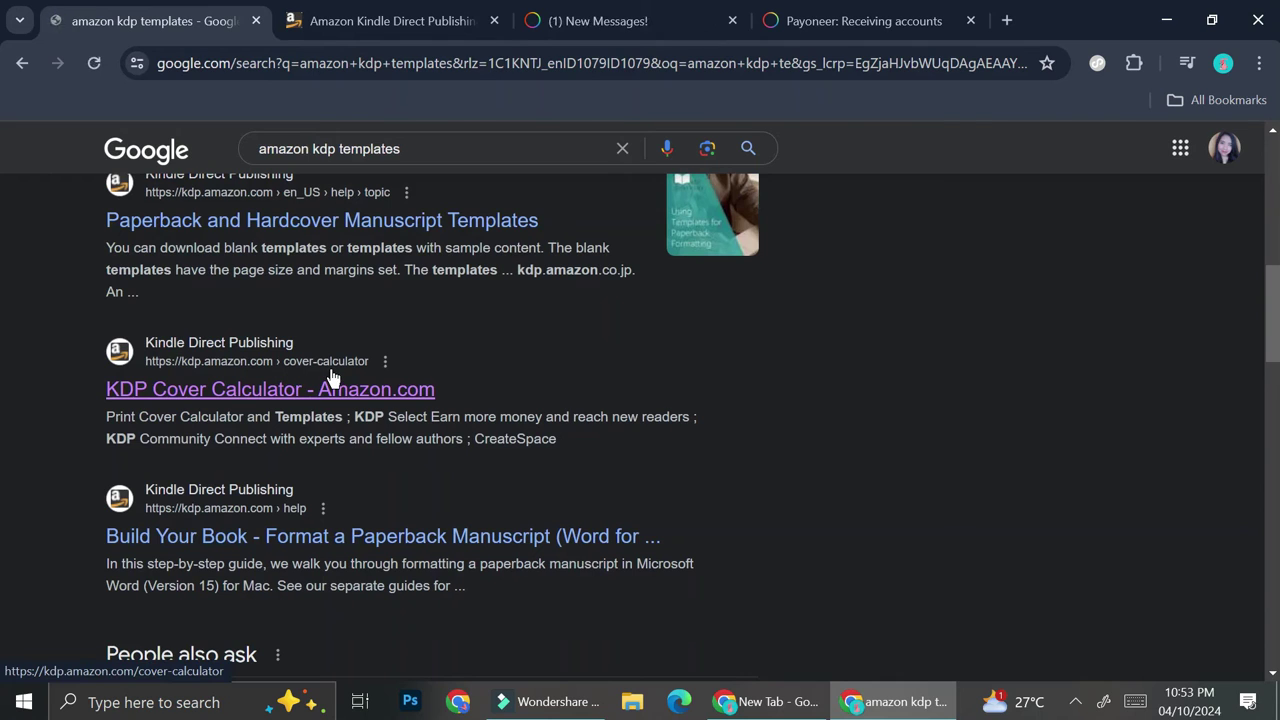
click(277, 392)
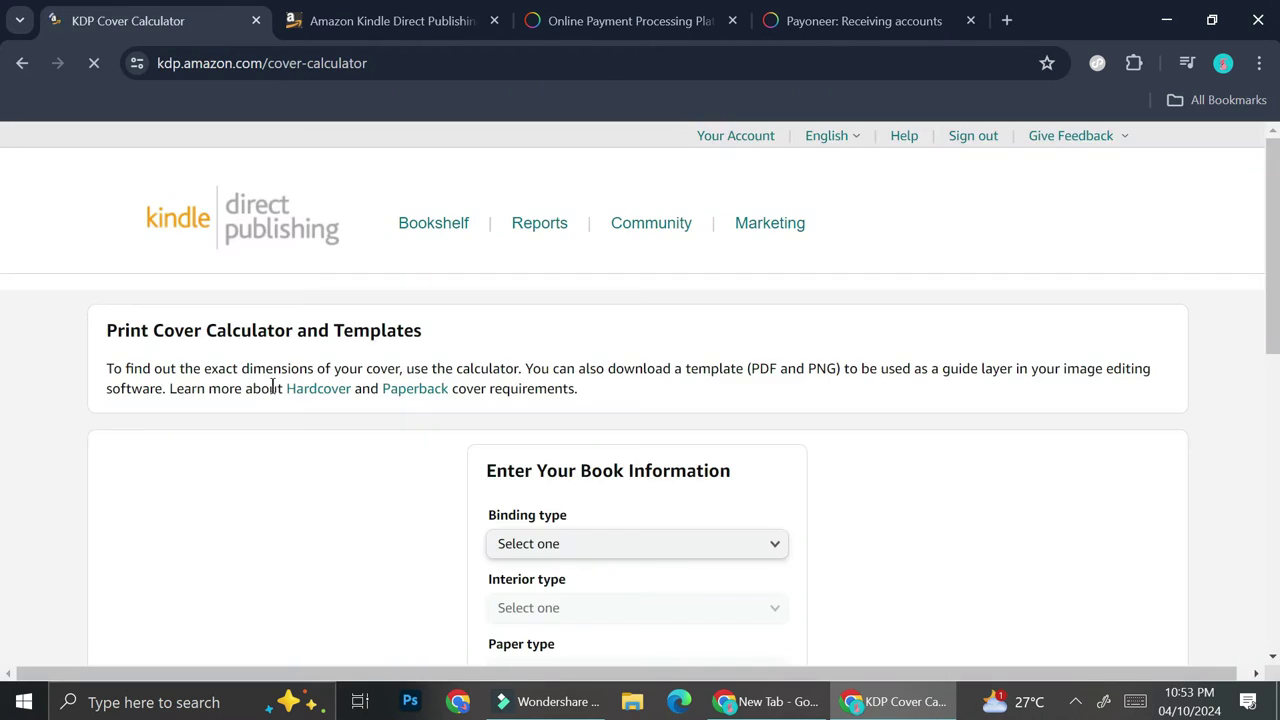
- Set the book's binding type to Paperback and its interior type to Standard color
scroll(511, 516, down, 3)
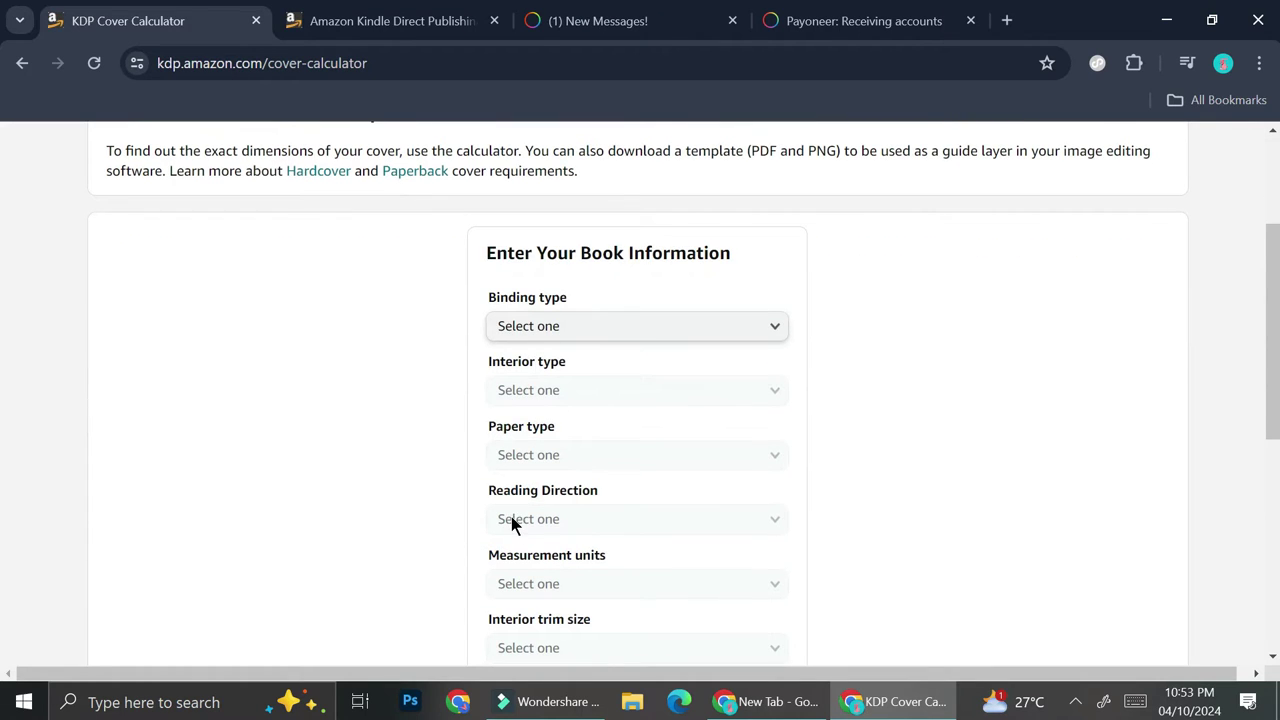
scroll(597, 357, down, 1)
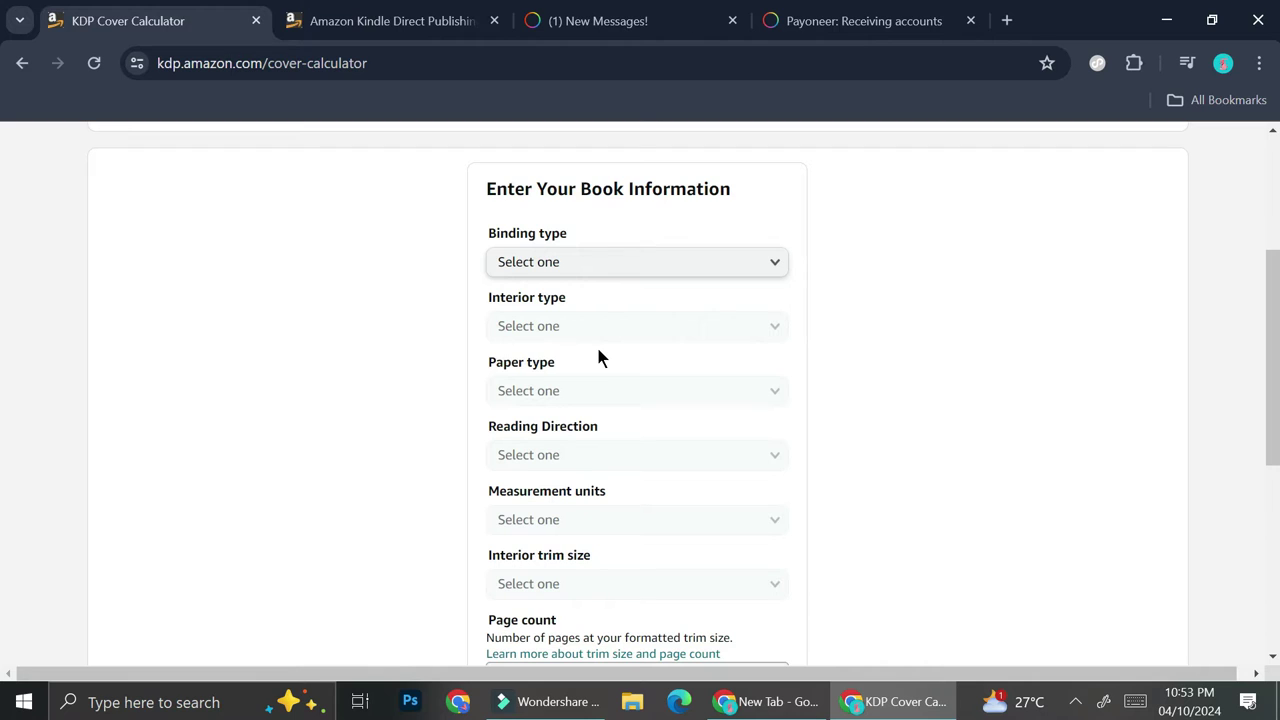
right_click(606, 281)
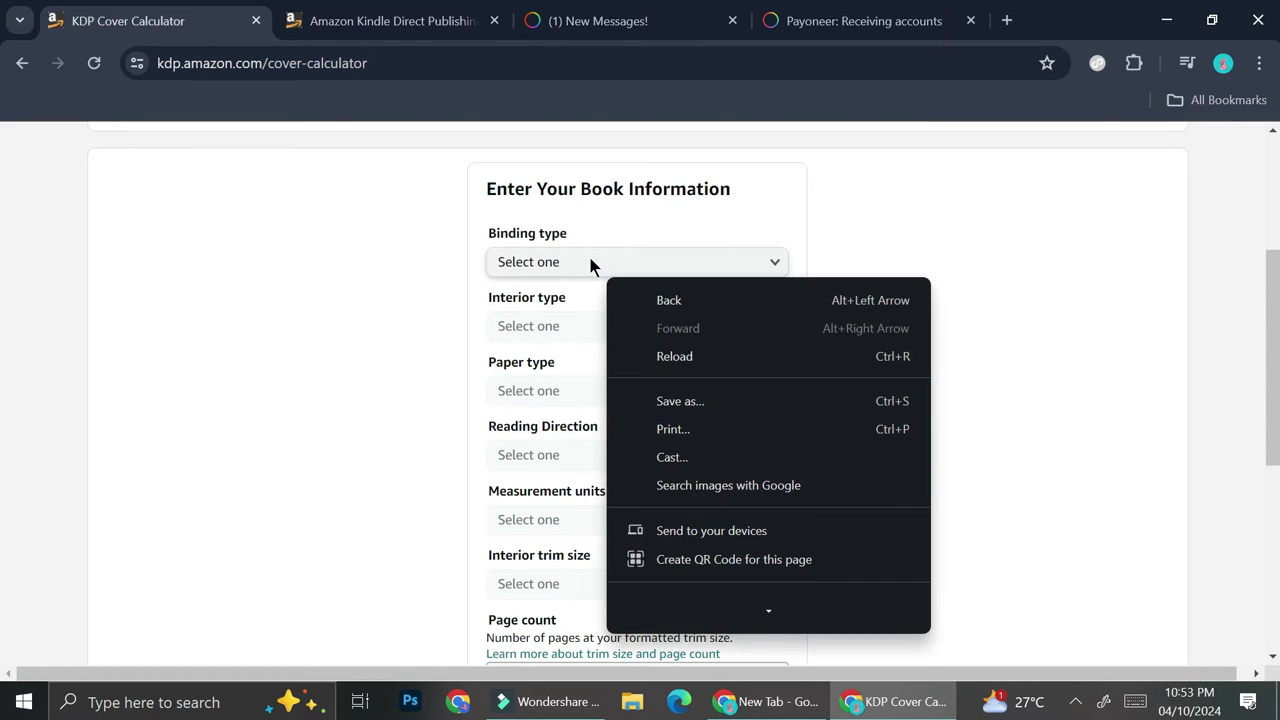
click(588, 261)
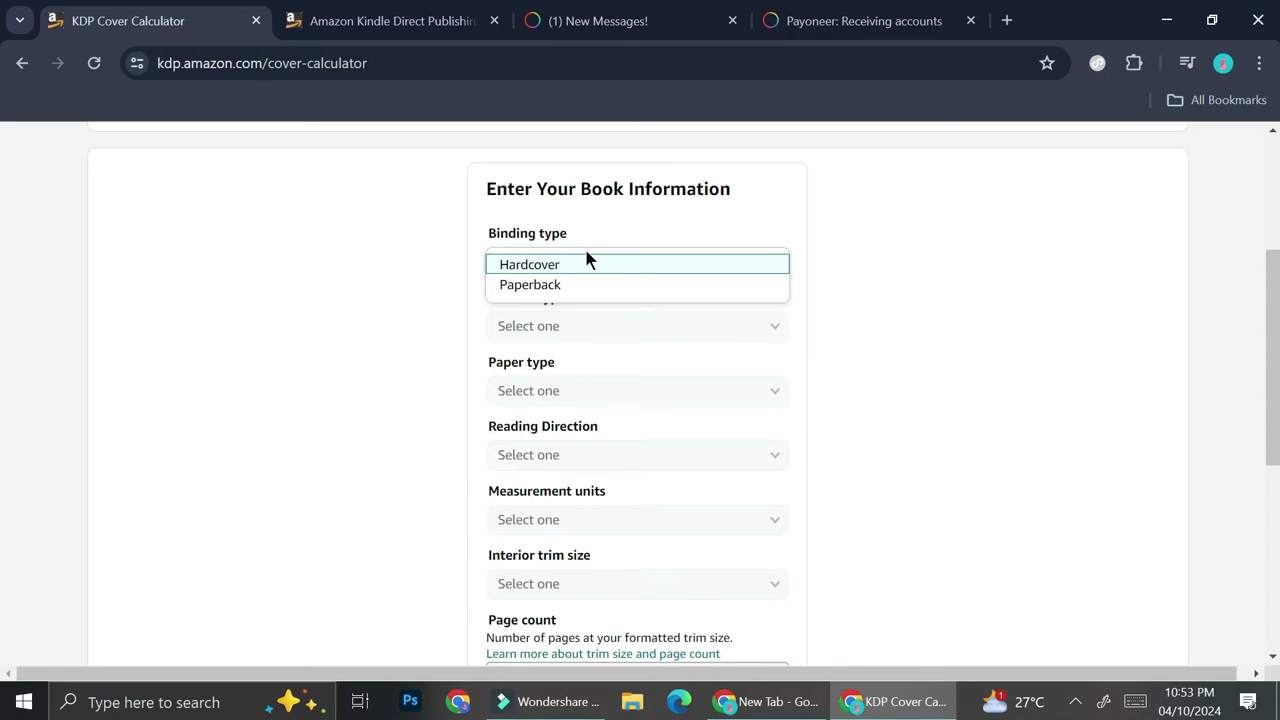
click(553, 286)
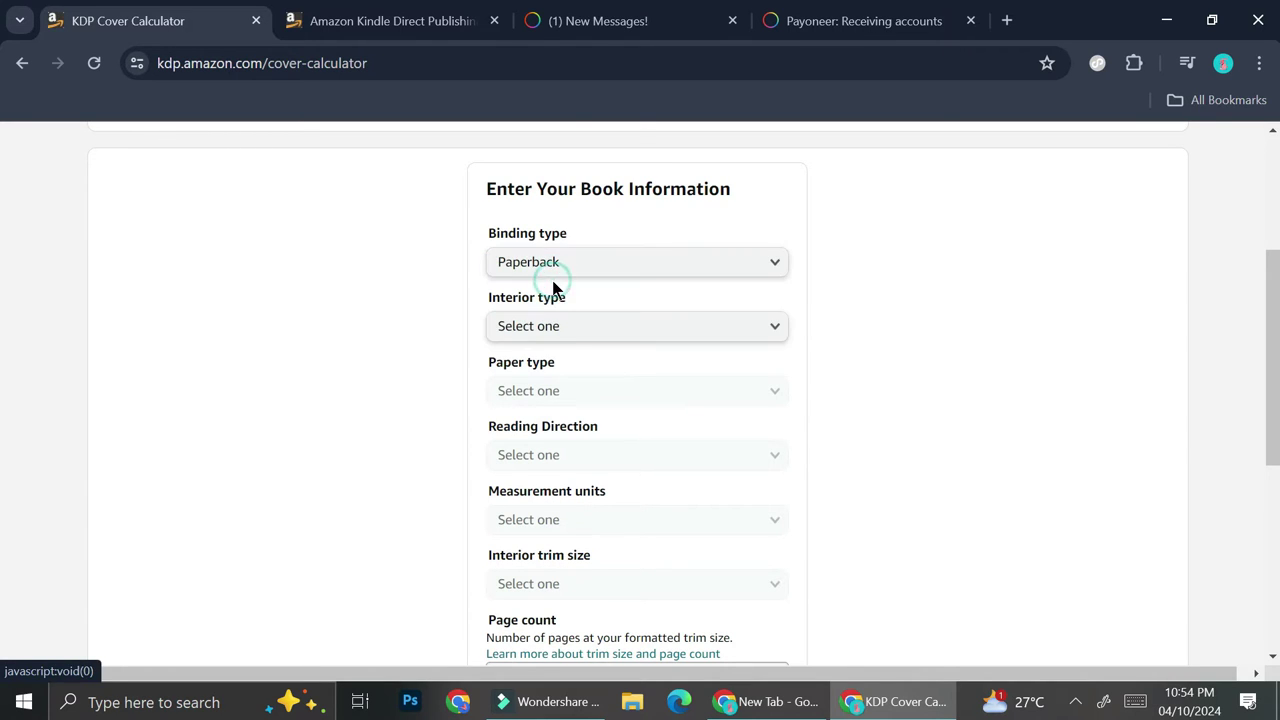
click(566, 328)
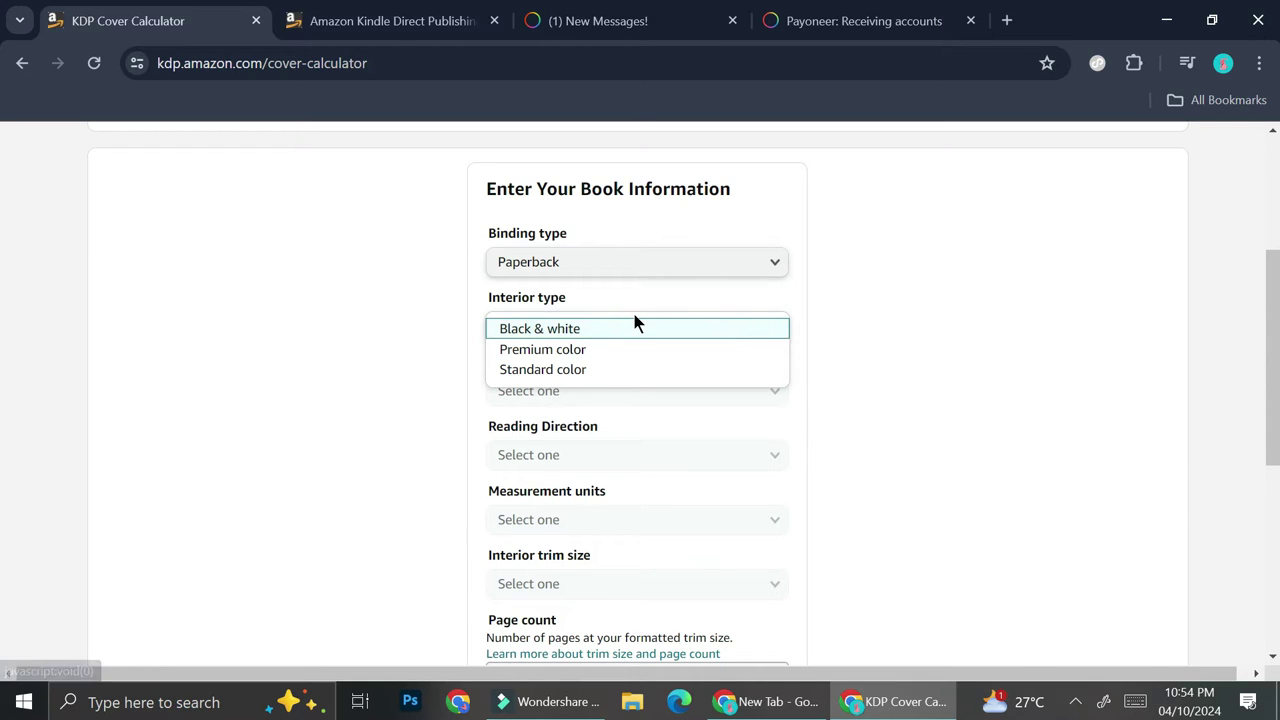
click(604, 370)
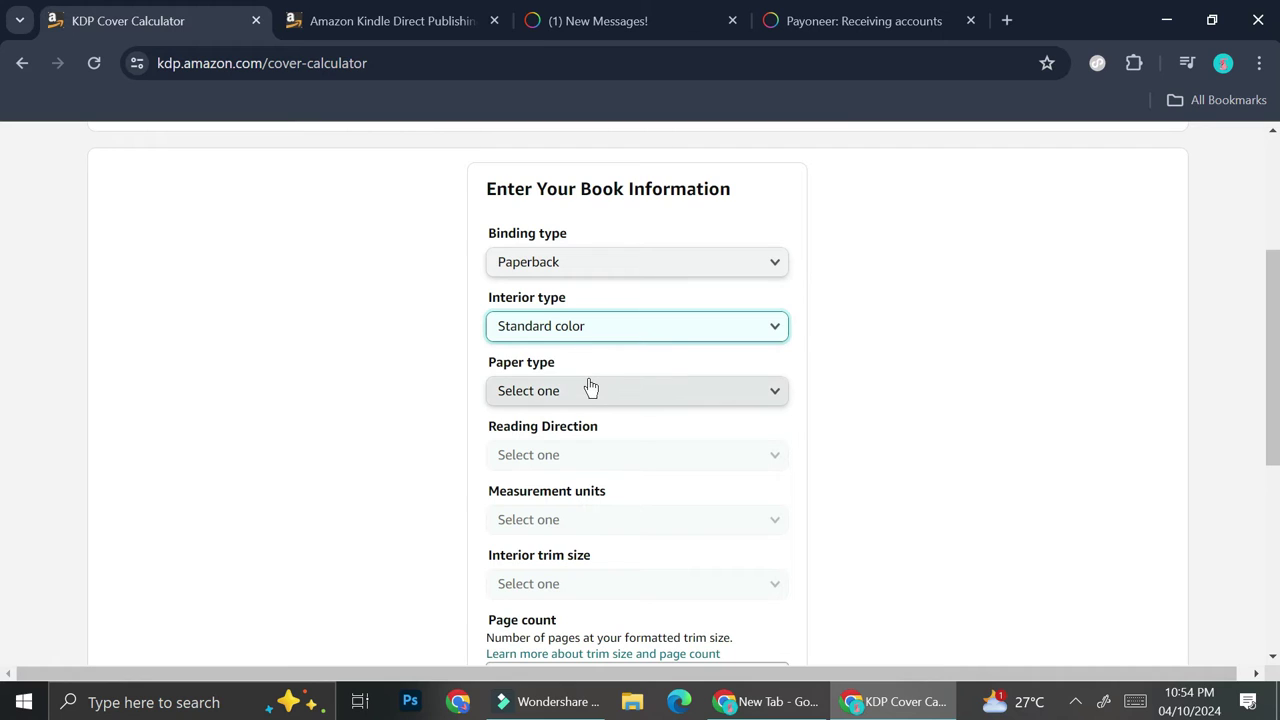
- Choose White paper as the paper type and Left to Right as the reading direction
click(590, 391)
click(592, 397)
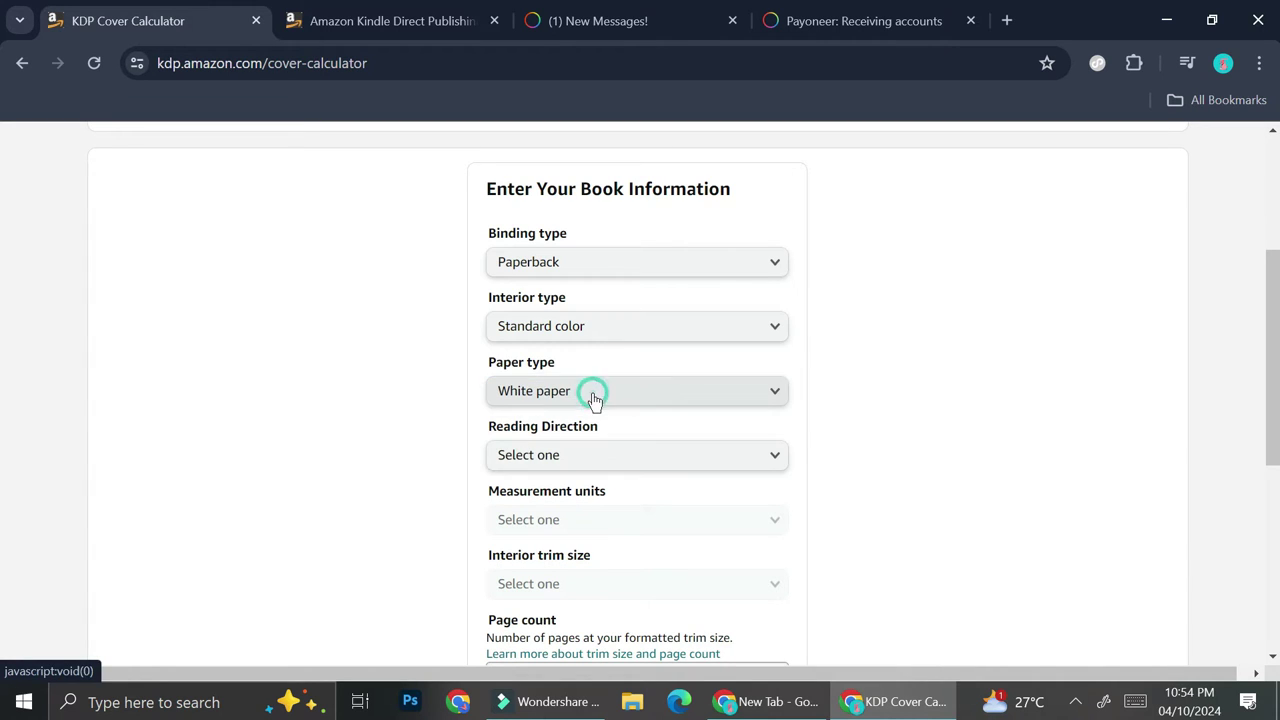
click(596, 452)
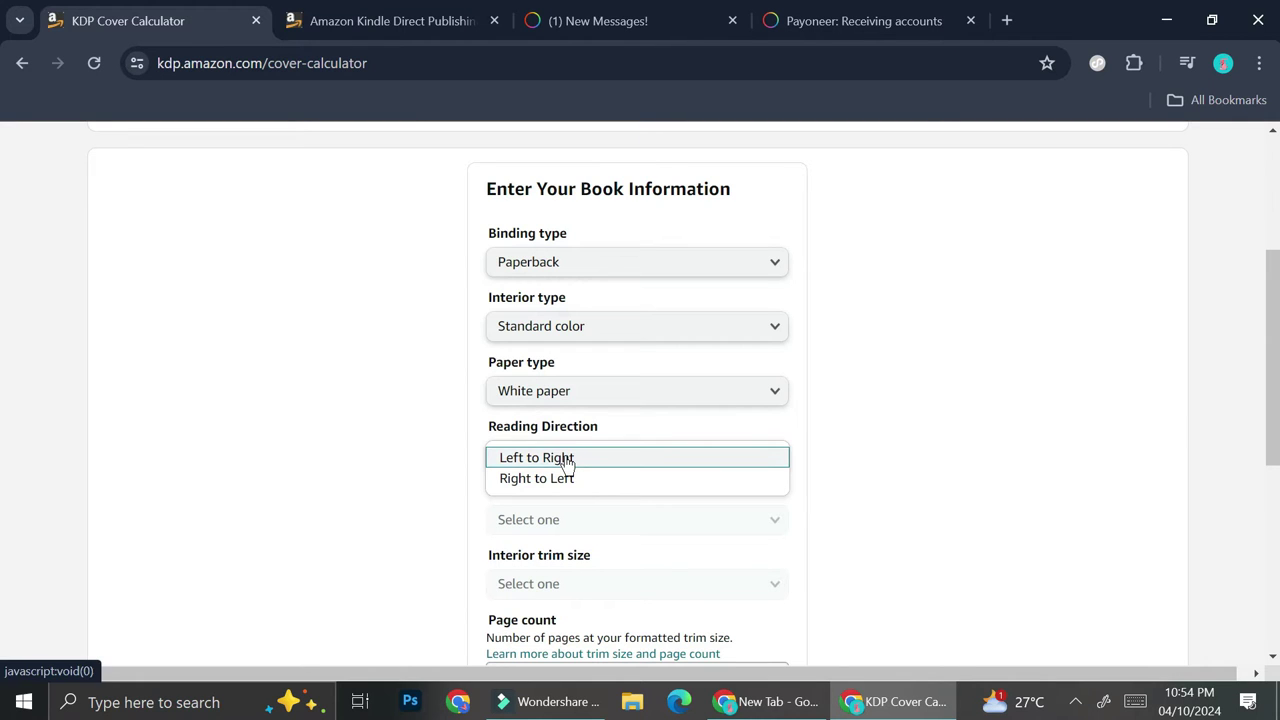
click(566, 457)
- Set the measurement units to Inches and the interior trim size to 8.5 x 11 in
scroll(566, 460, down, 2)
click(580, 383)
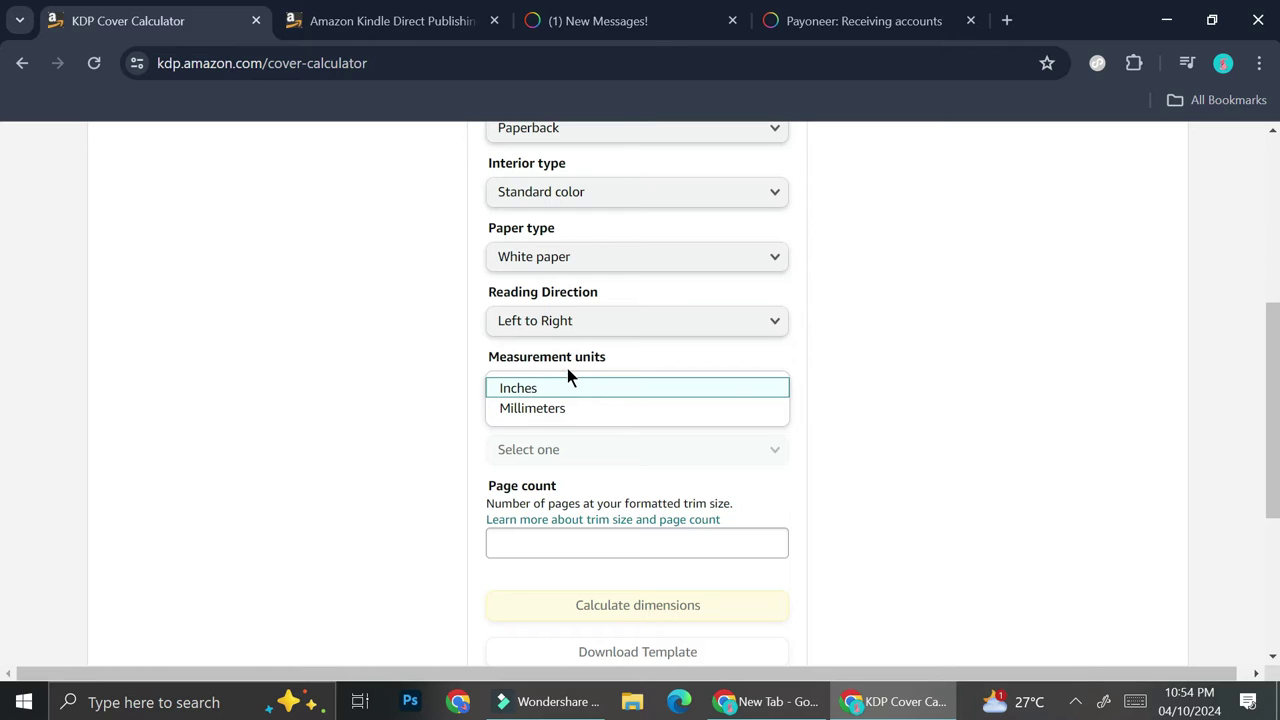
click(550, 390)
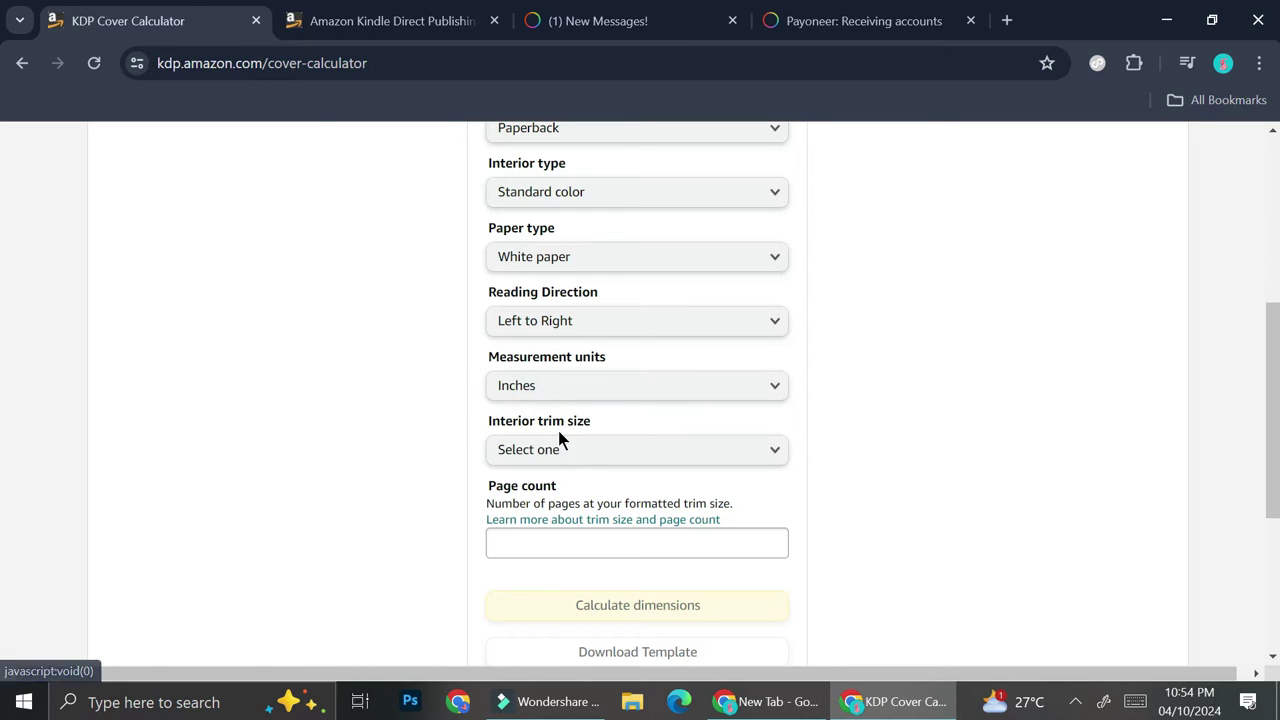
click(560, 447)
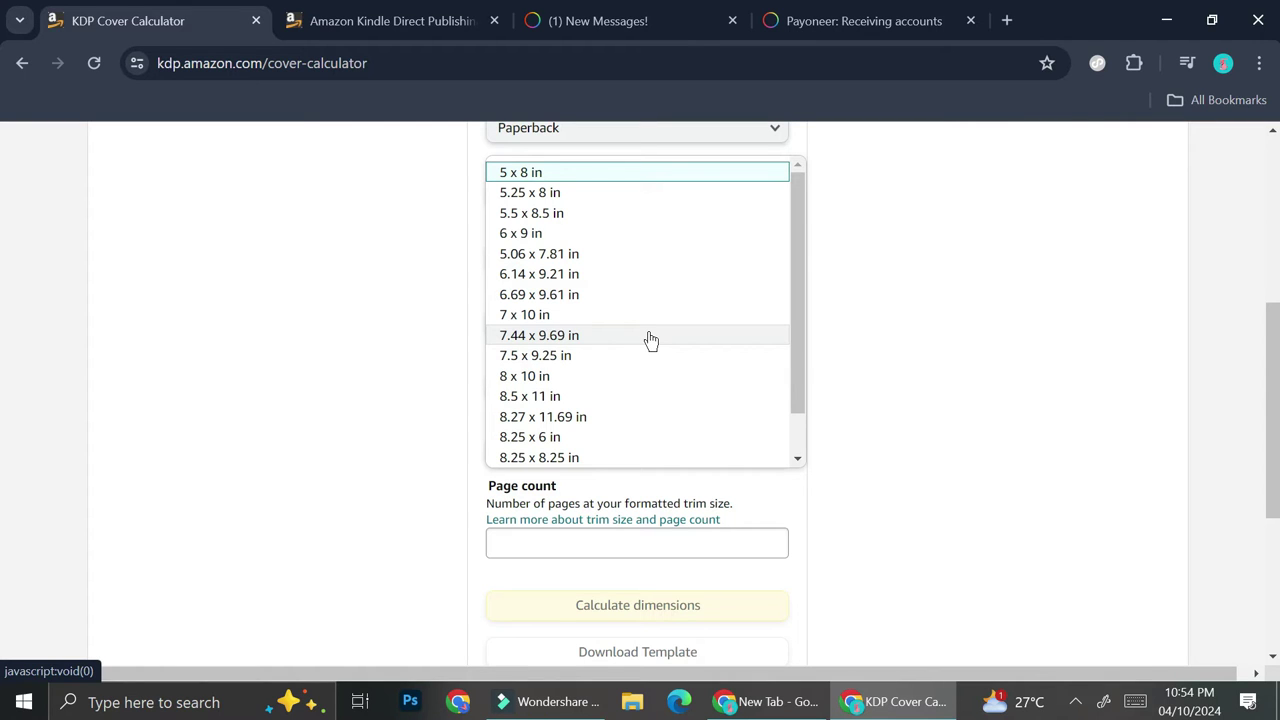
click(627, 397)
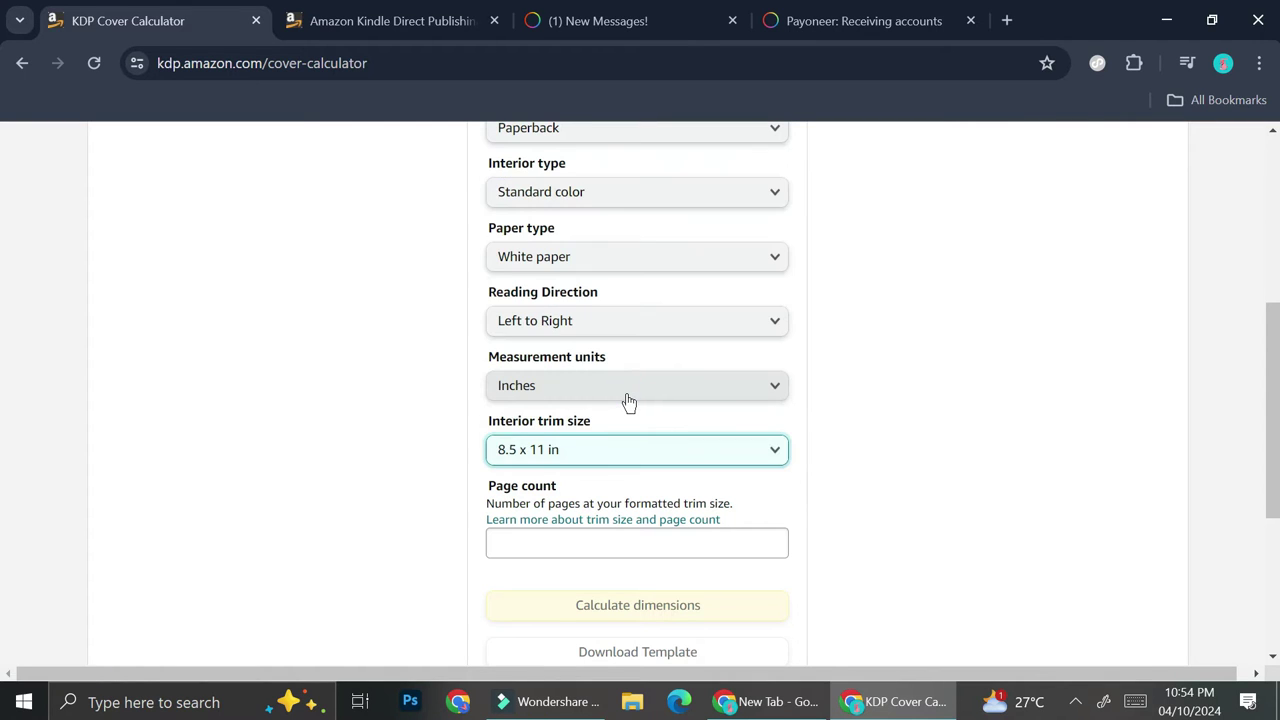
- Enter a page count of 30 and calculate the cover dimensions
scroll(628, 401, down, 2)
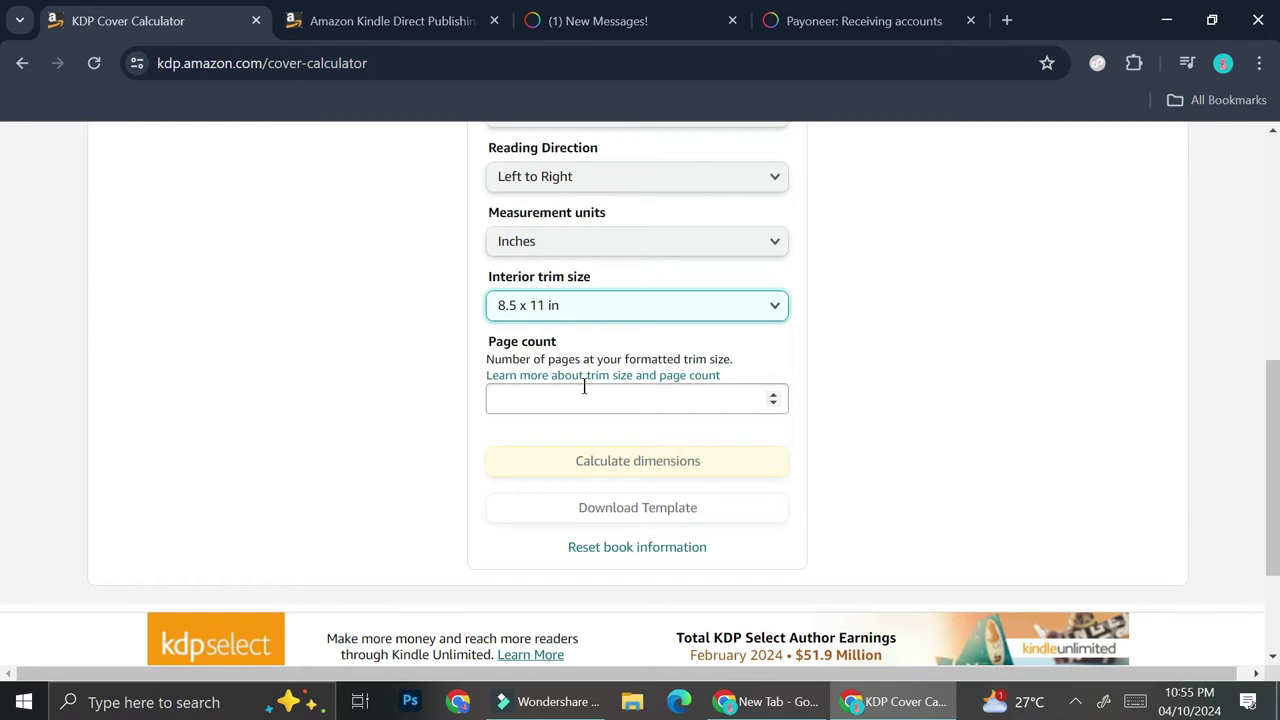
click(575, 398)
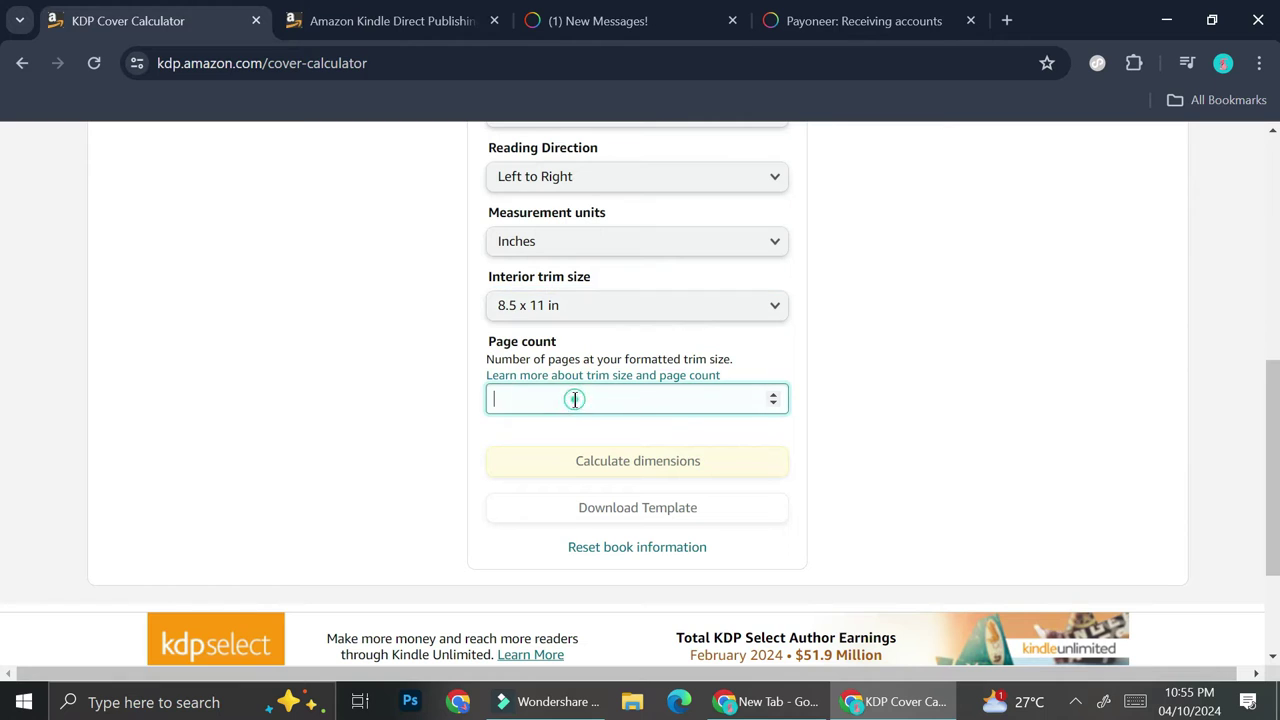
text(30)
click(611, 470)
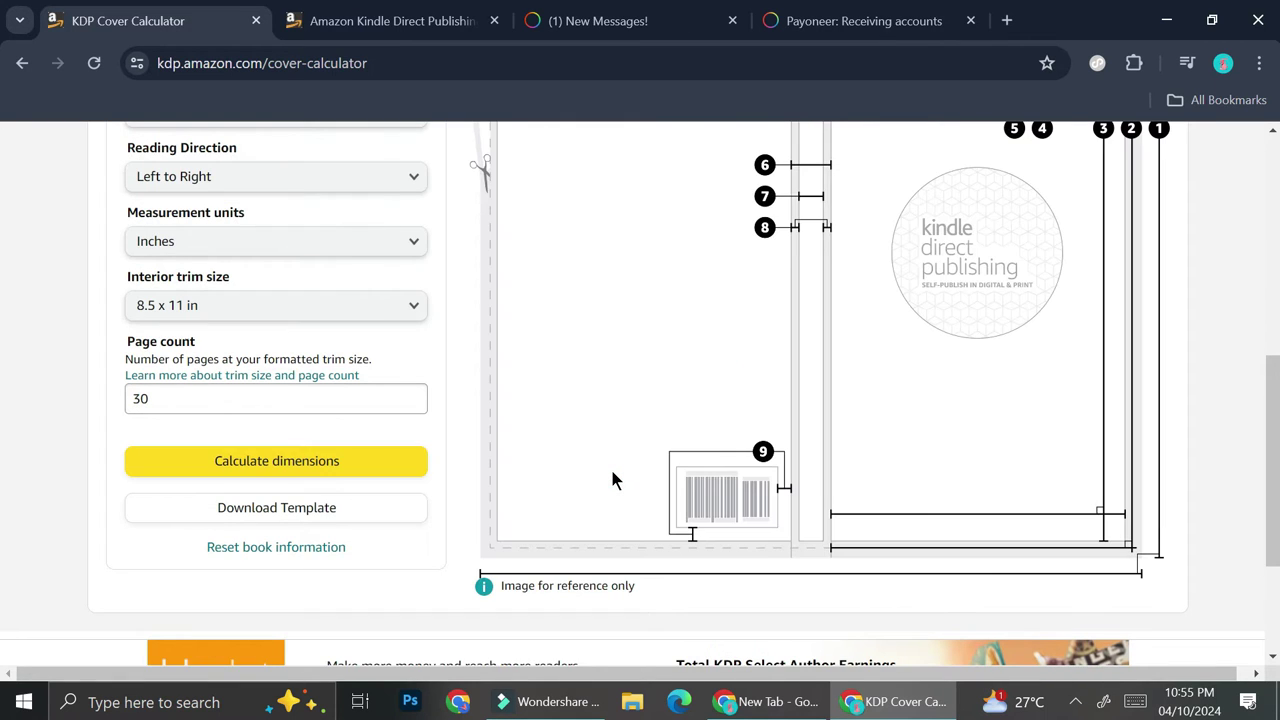
- Examine the calculated cover dimensions table and the numbered reference diagram of the paperback cover
scroll(694, 366, up, 2)
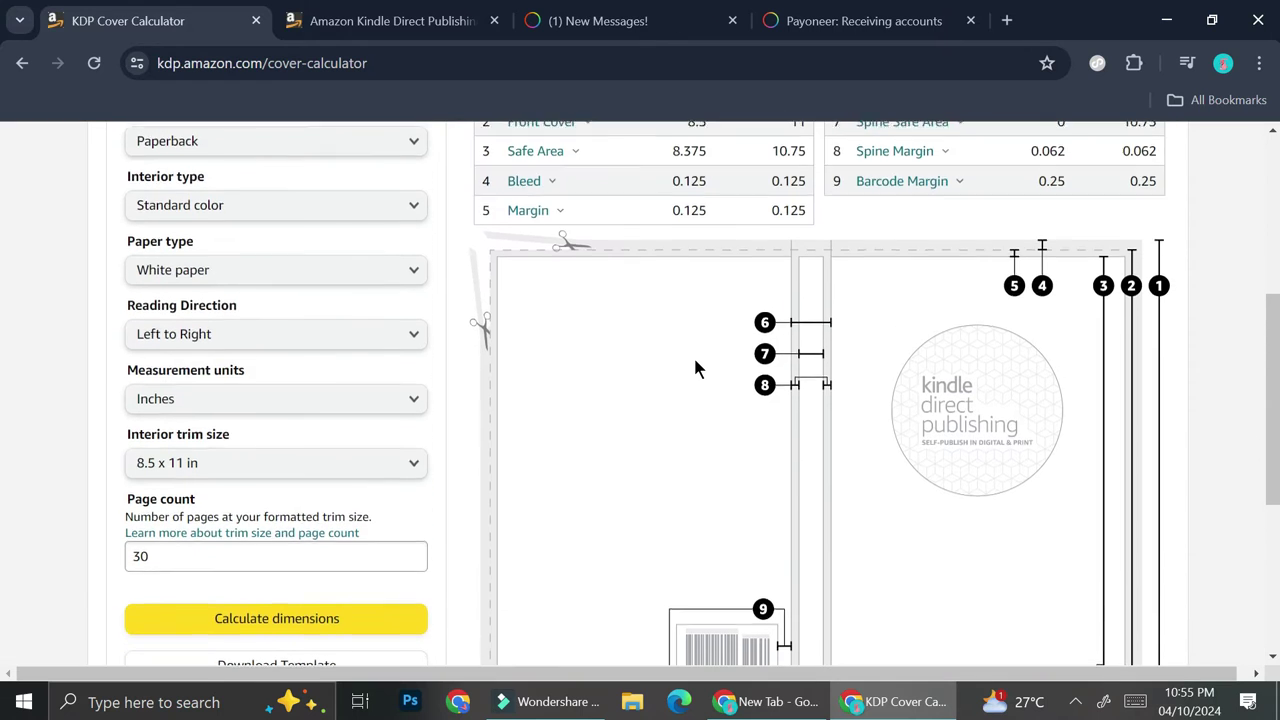
scroll(697, 369, down, 1)
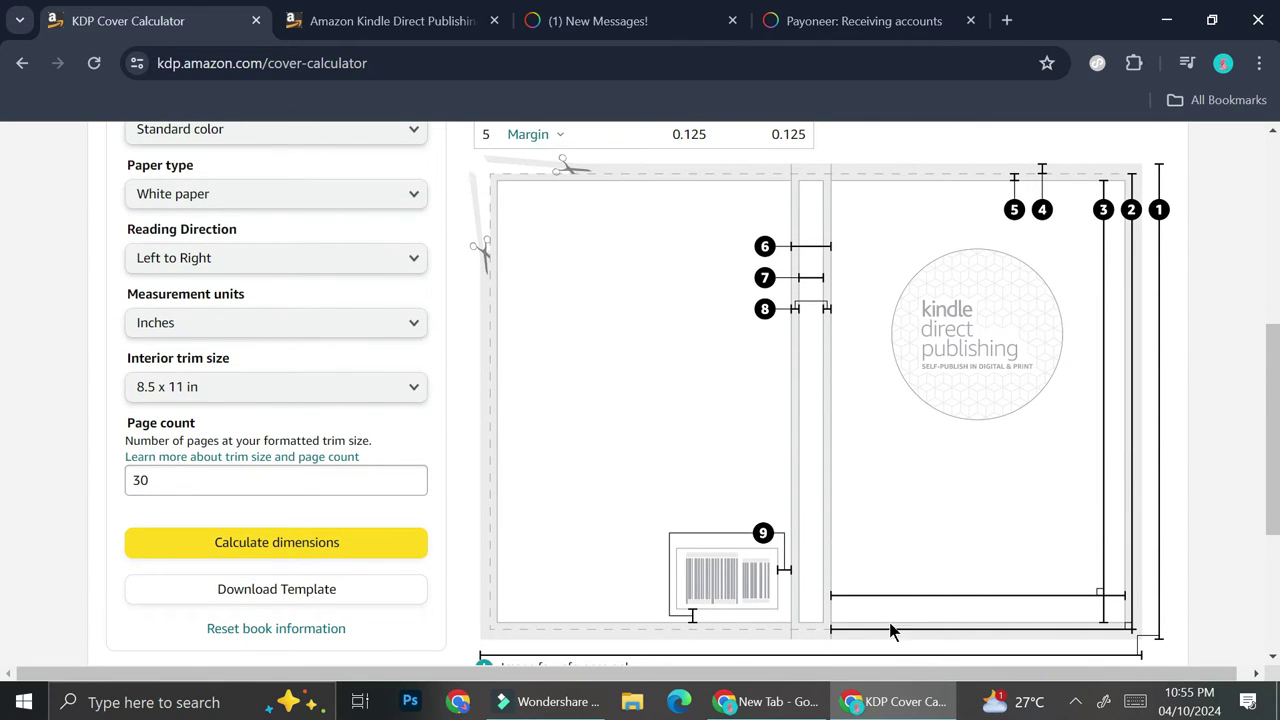
scroll(938, 314, up, 3)
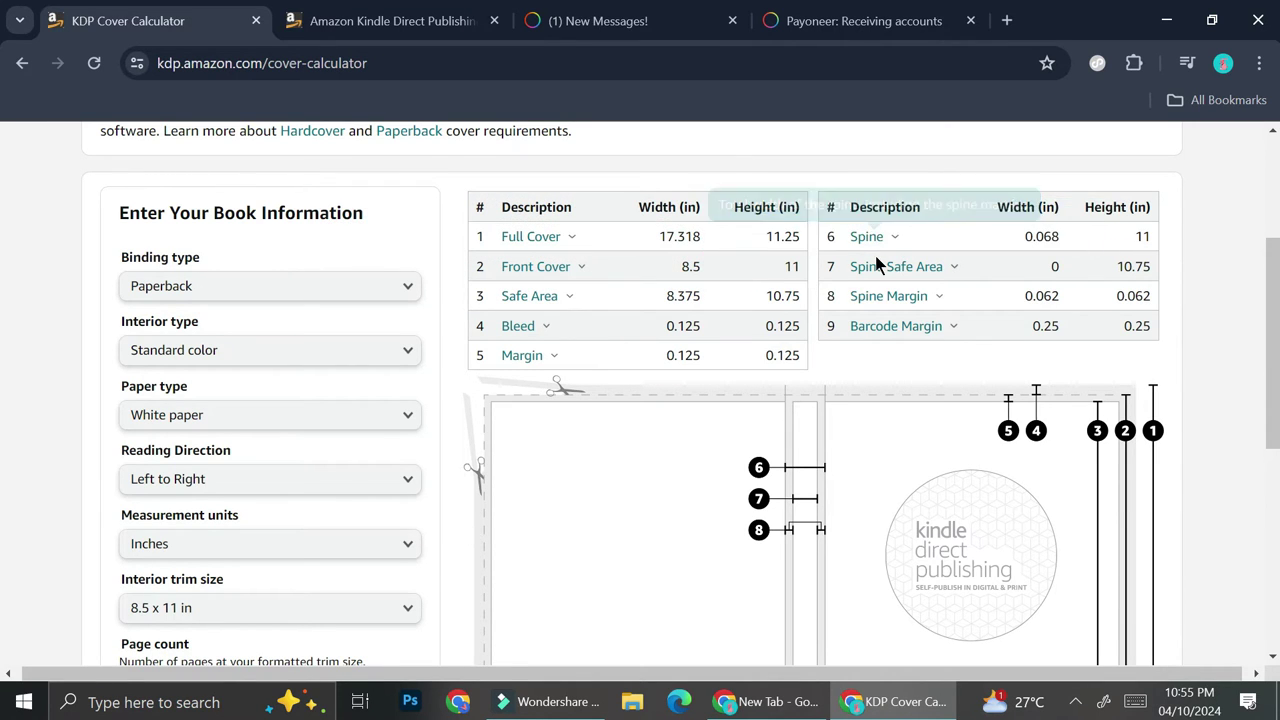
scroll(886, 360, down, 2)
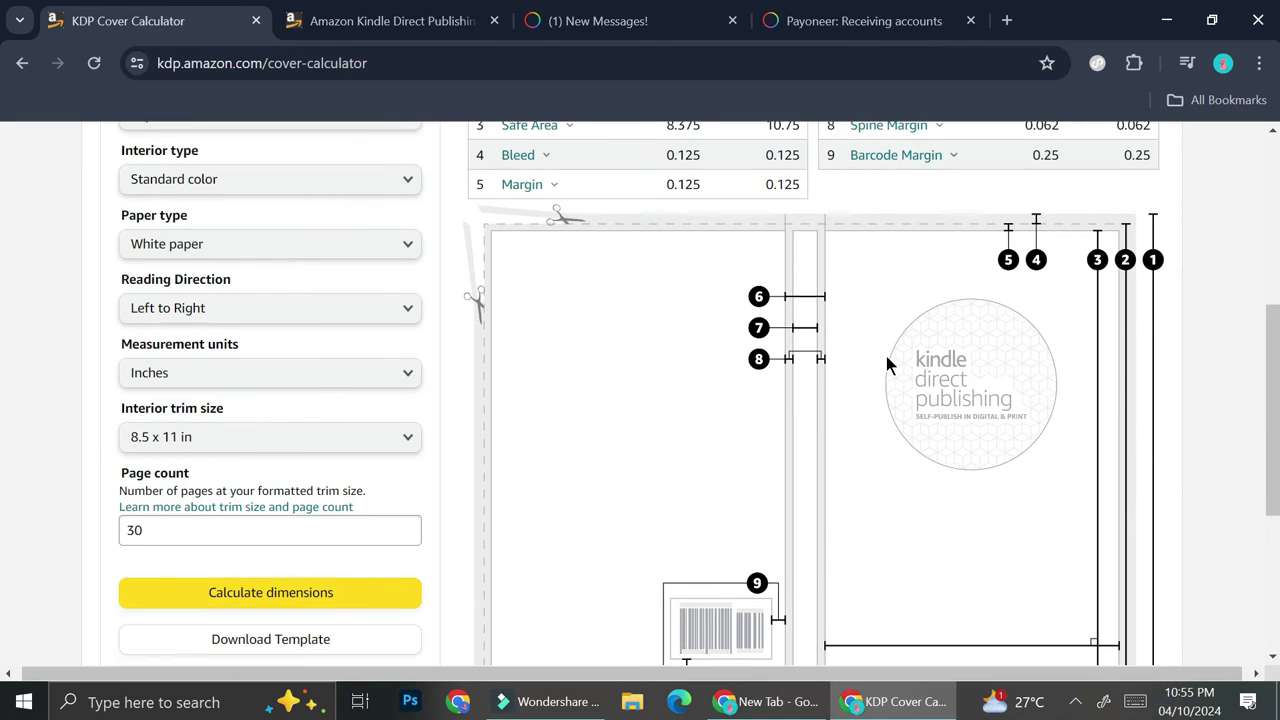
- Switch to the KDP bookshelf and examine its title creation area, list filters and search options
scroll(886, 360, down, 1)
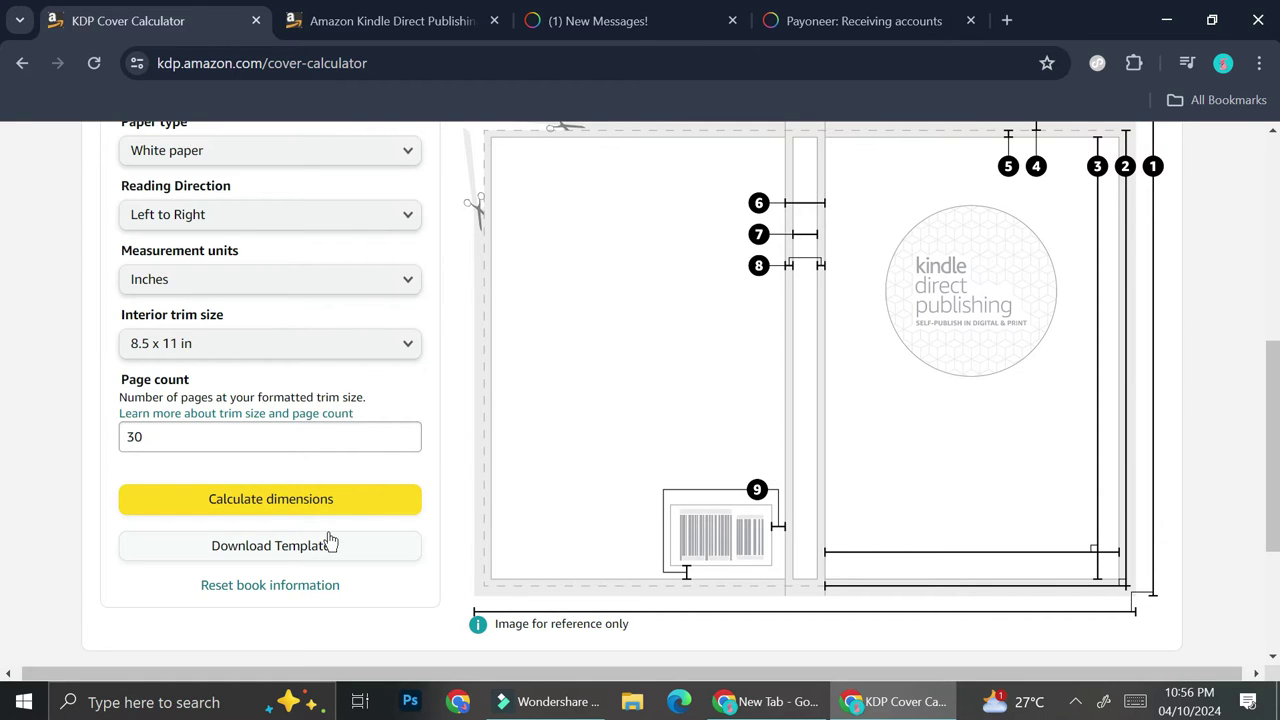
click(390, 20)
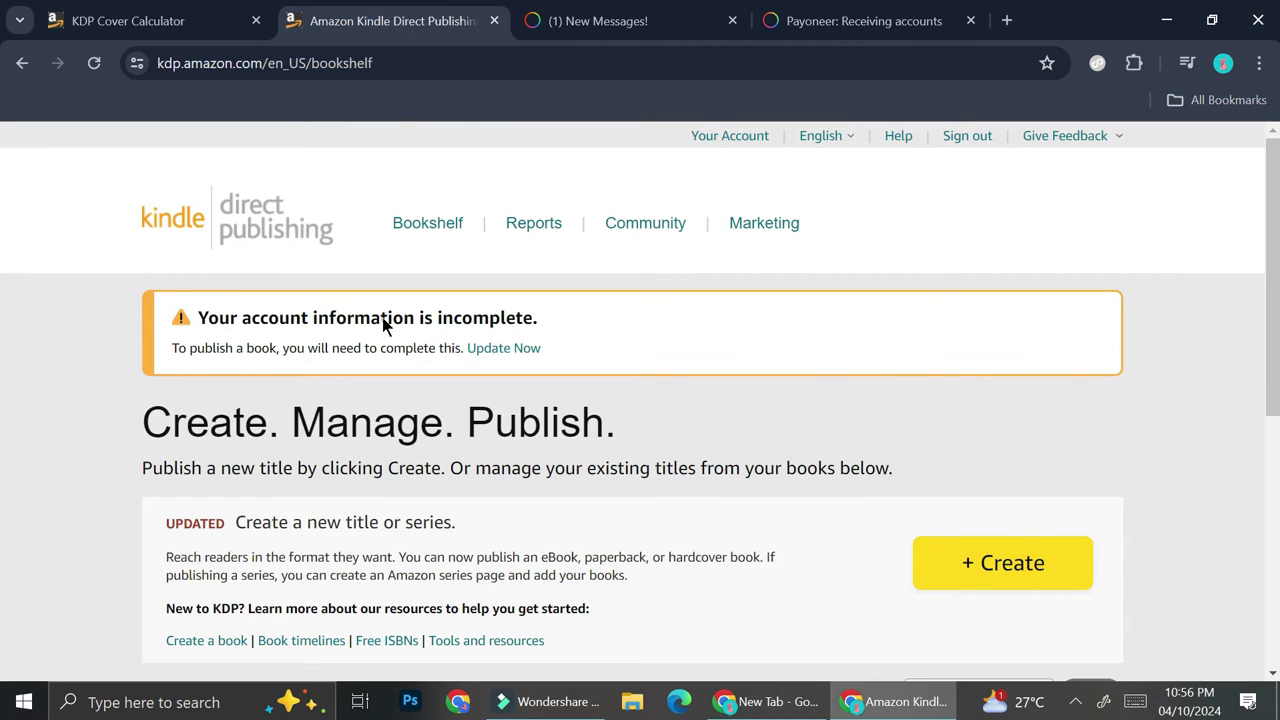
scroll(585, 451, down, 2)
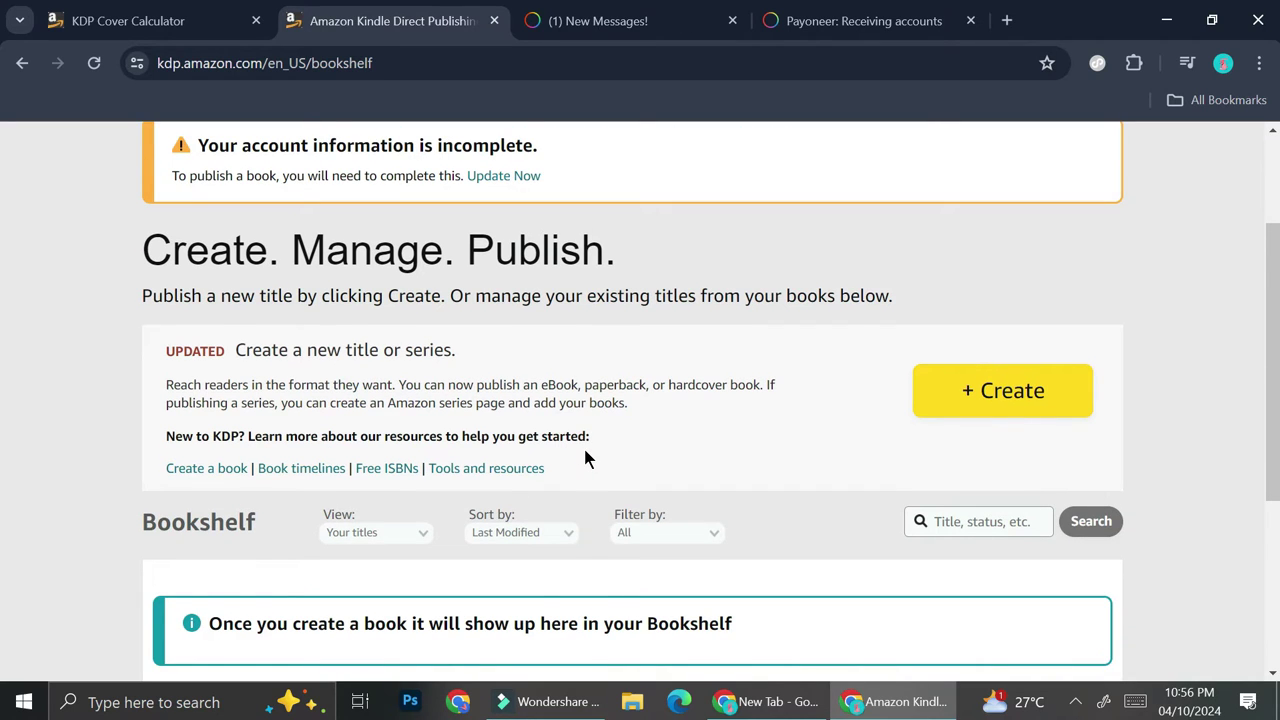
scroll(586, 456, down, 1)
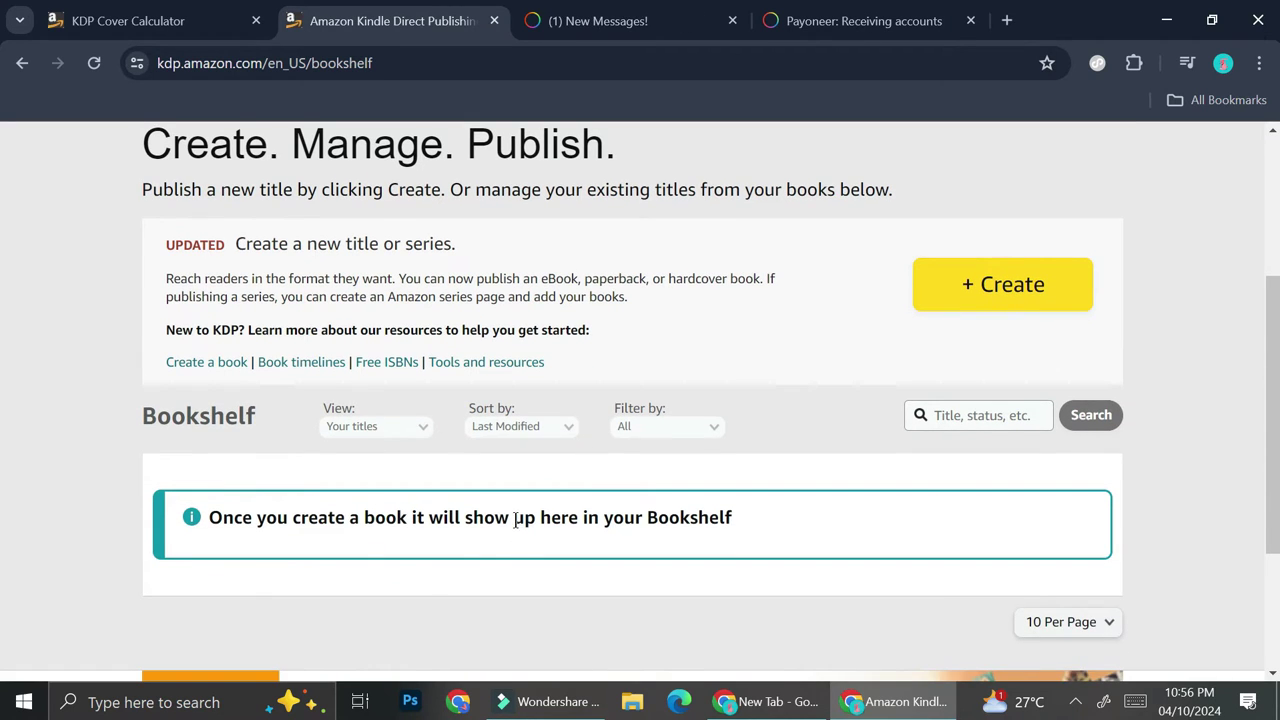
scroll(556, 548, down, 1)
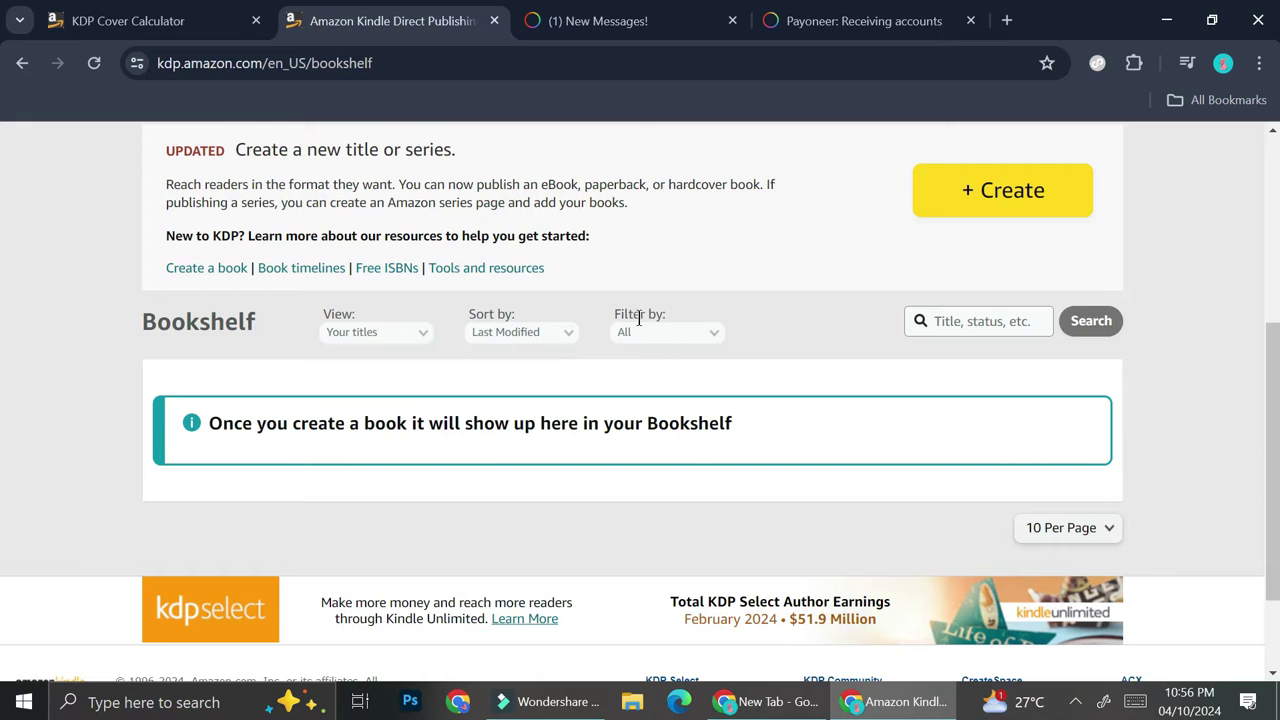
scroll(630, 330, up, 1)
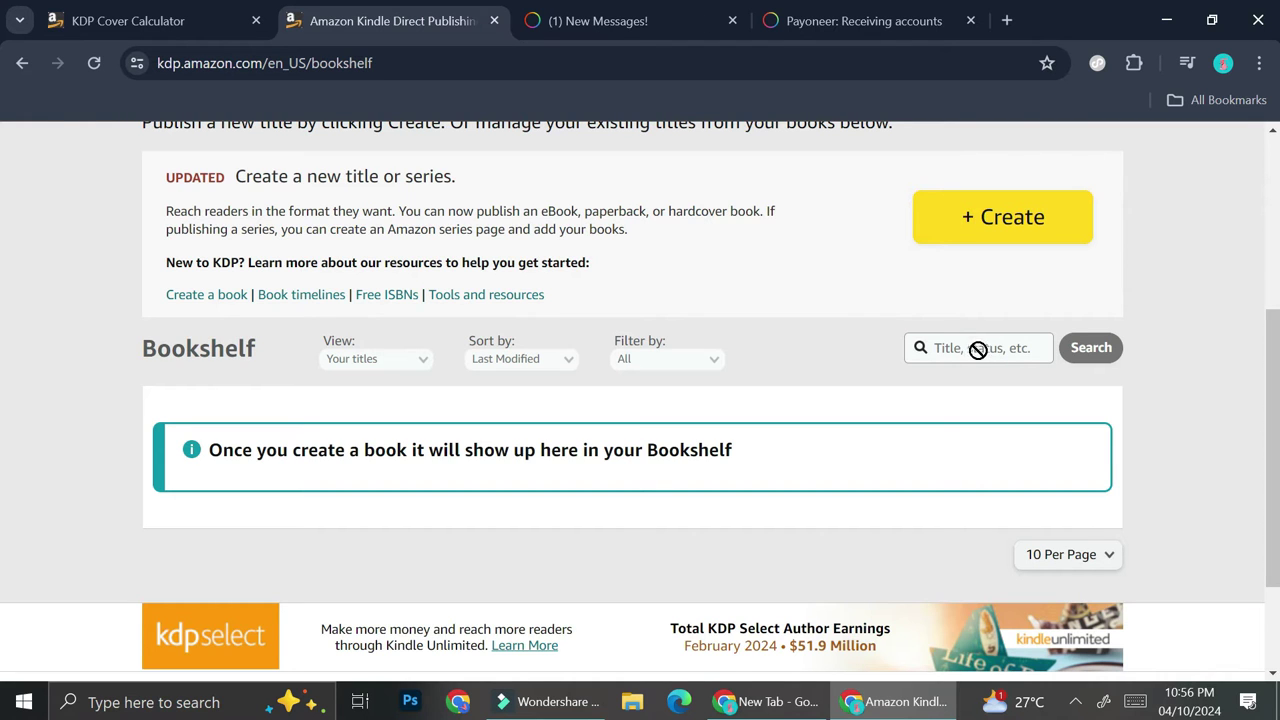
scroll(757, 352, up, 4)
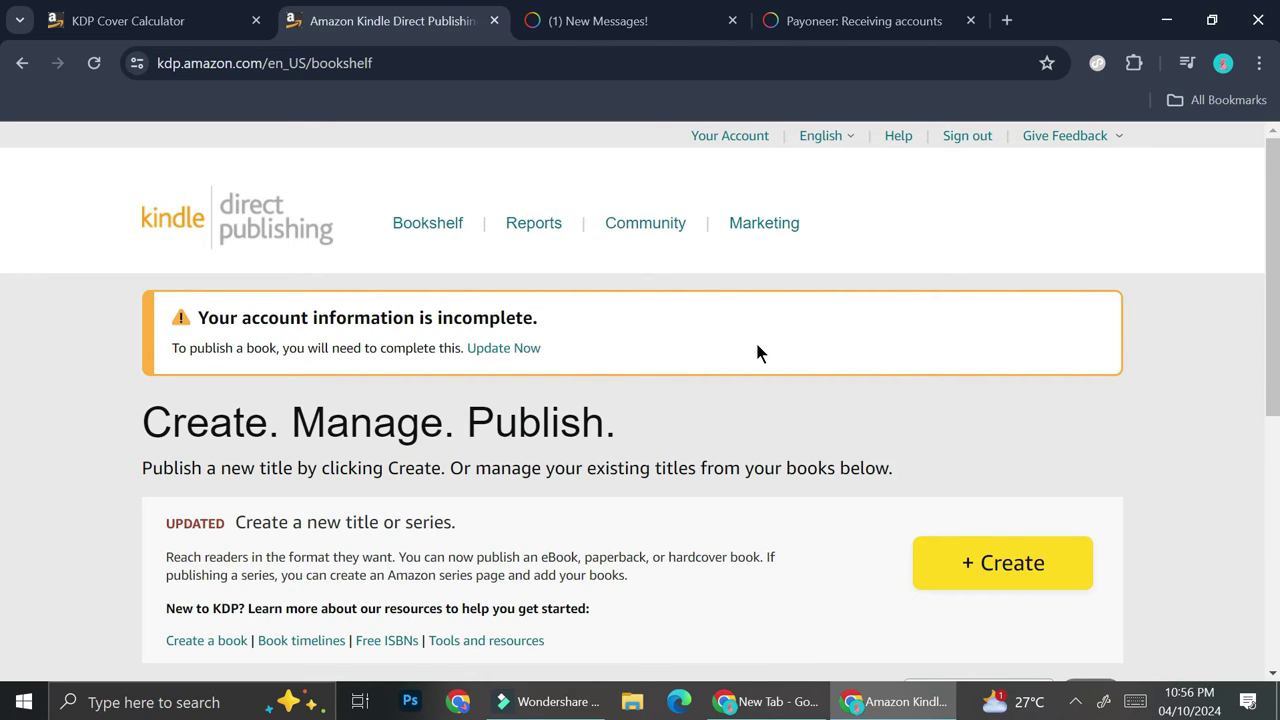
- Open the KDP account settings and go to the bank question in the Getting Paid section
click(744, 146)
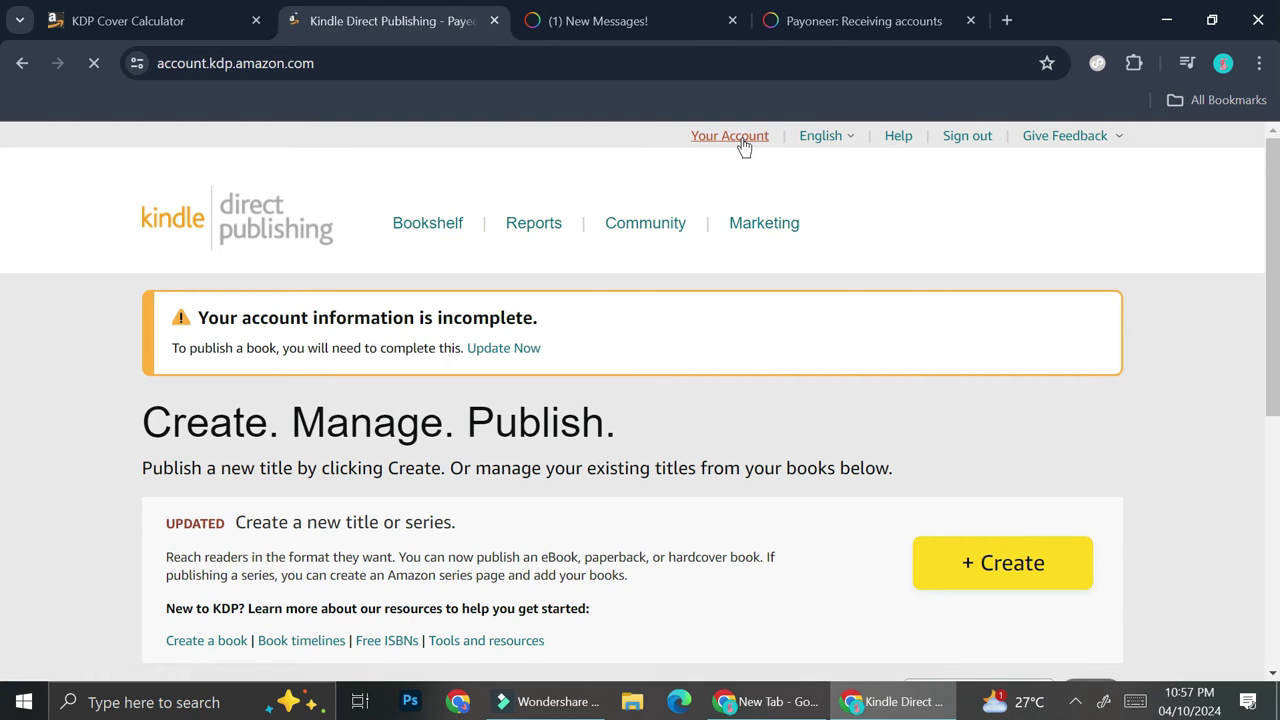
scroll(674, 405, down, 1)
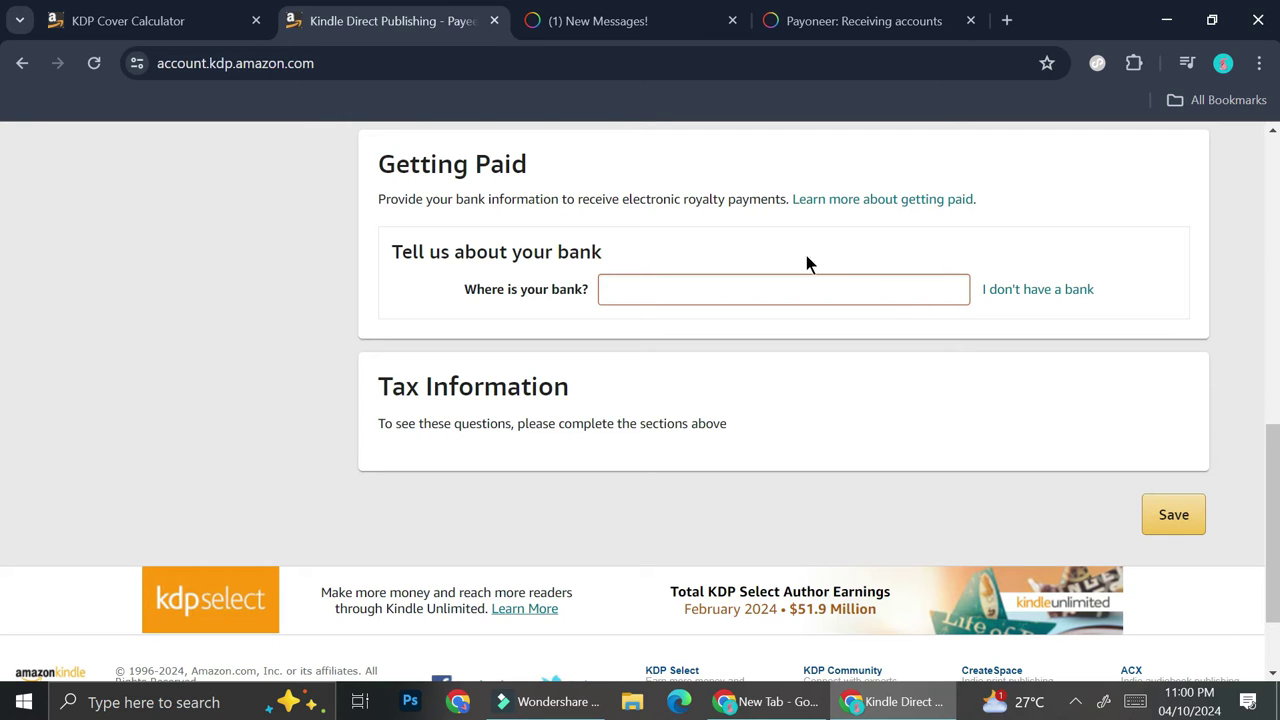
- Try the "I don't have a bank" option and review the check payment arrangement for the Amazon marketplaces
click(1000, 302)
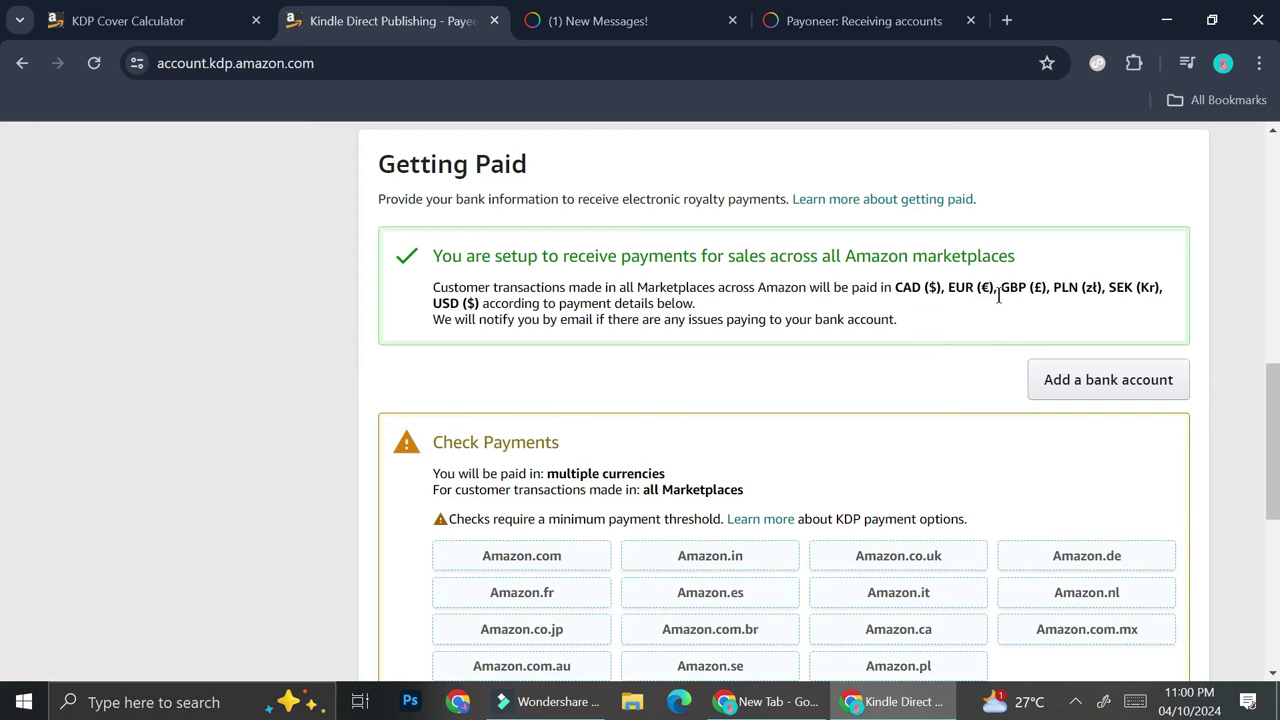
scroll(975, 345, down, 1)
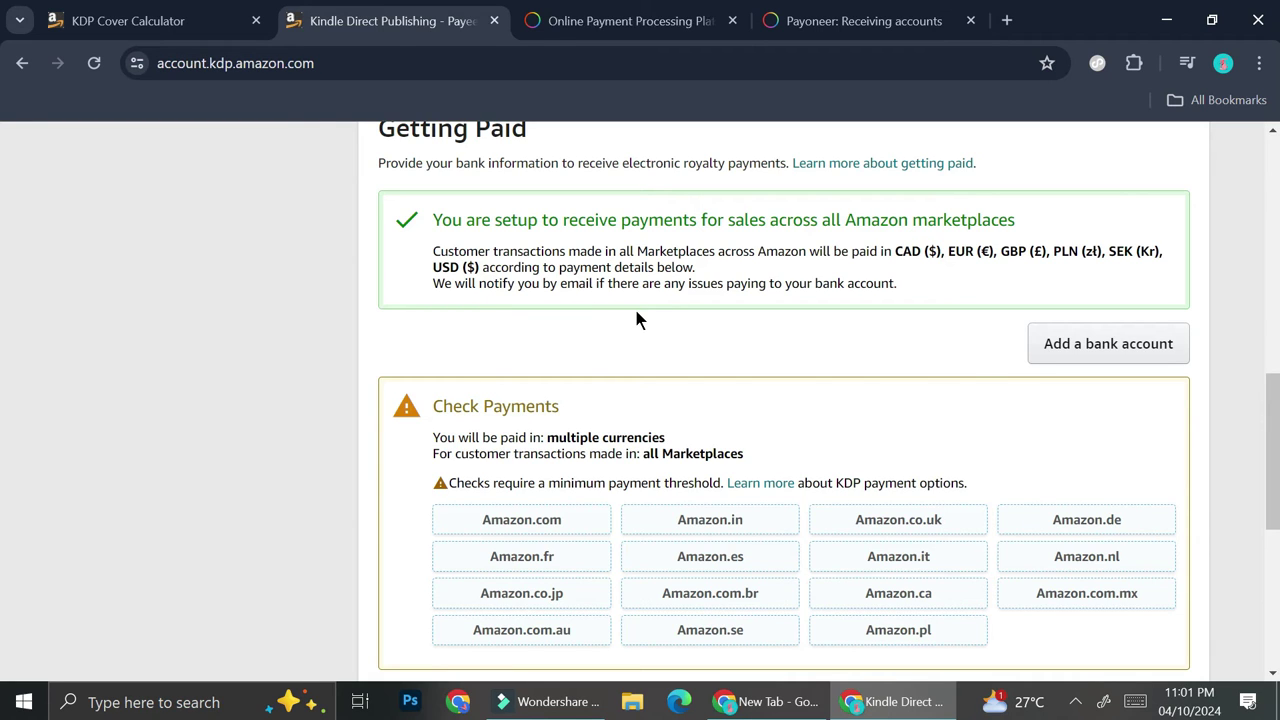
scroll(752, 340, down, 1)
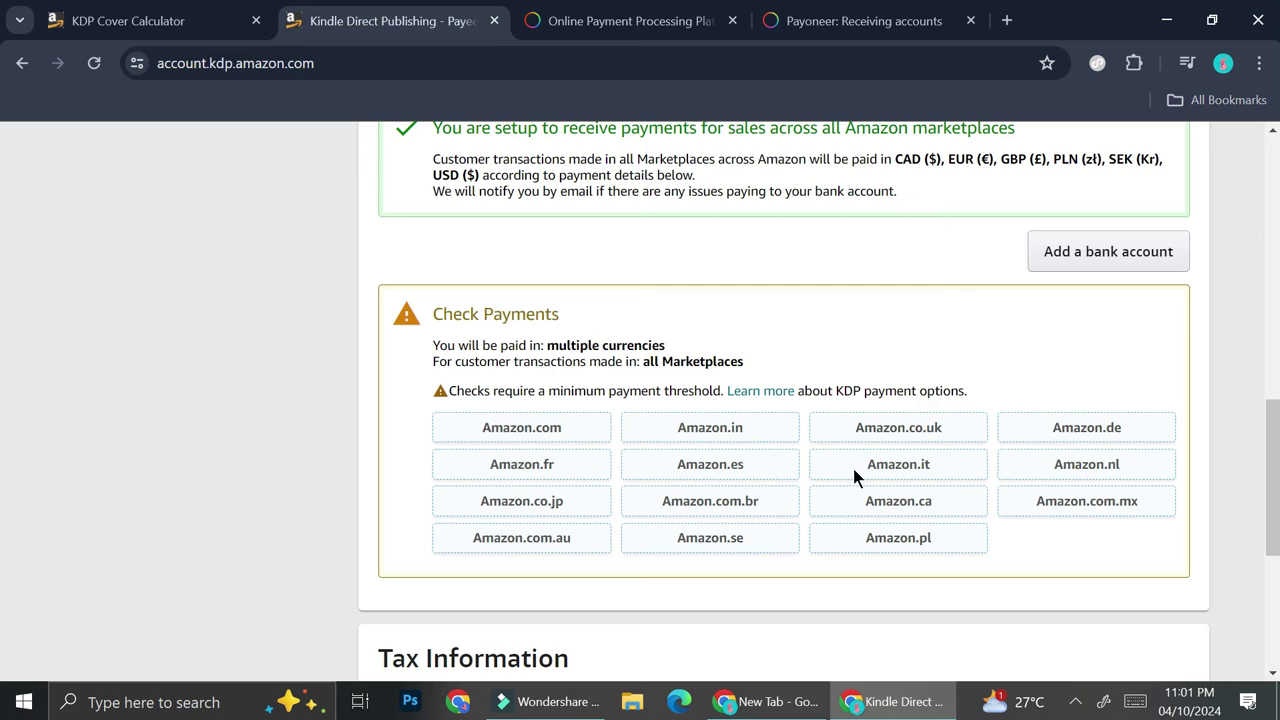
scroll(935, 442, down, 2)
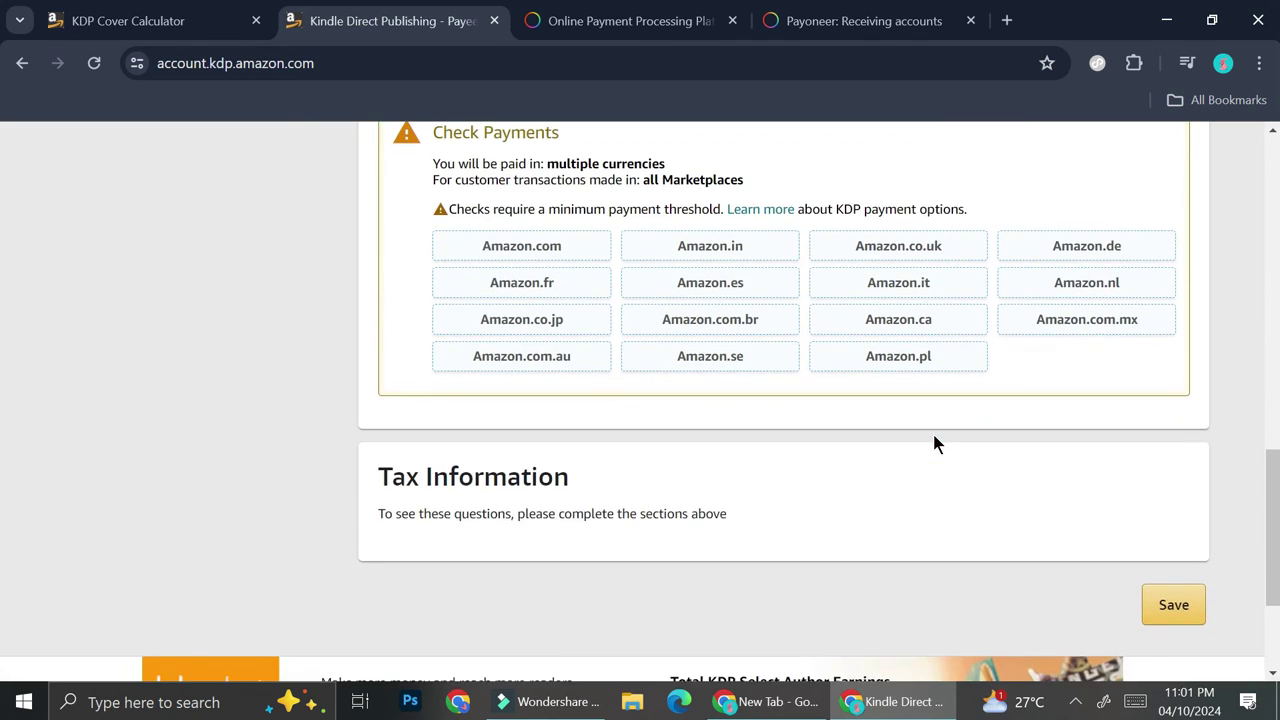
scroll(935, 442, up, 3)
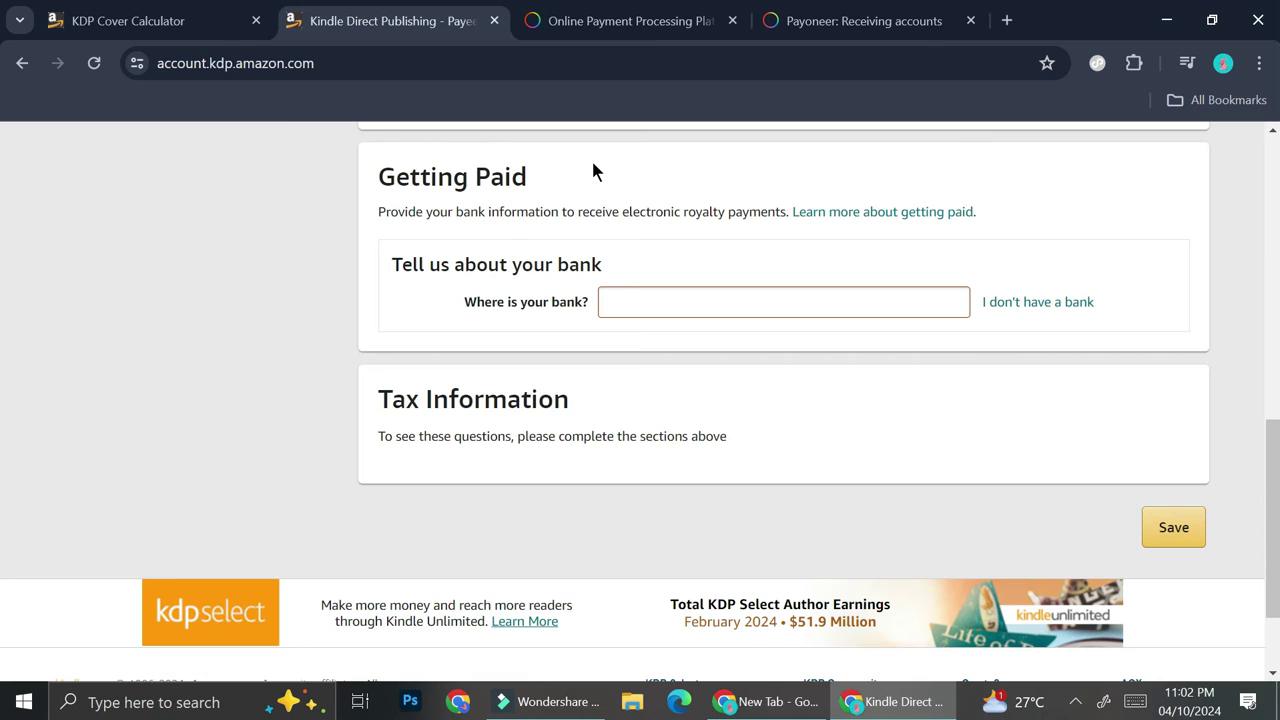
- Switch to Payoneer and examine the currency balances and transactions on the account's home page
click(636, 12)
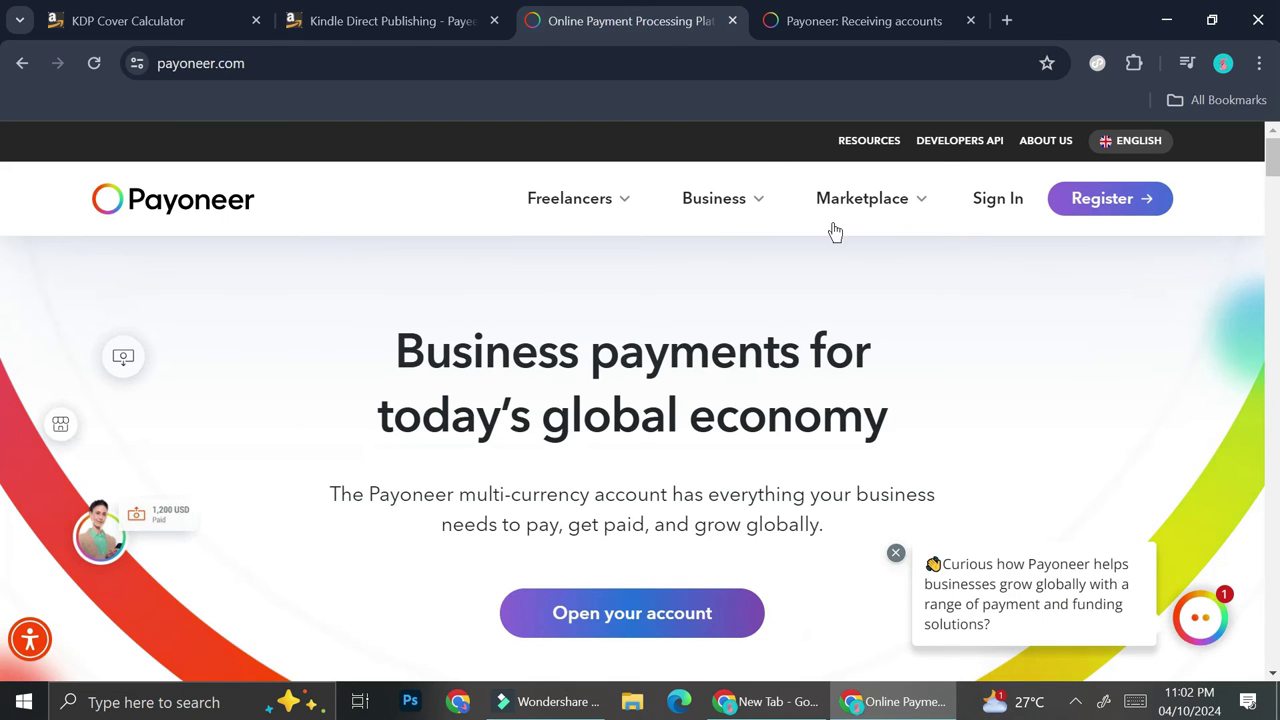
mouse_move(842, 247)
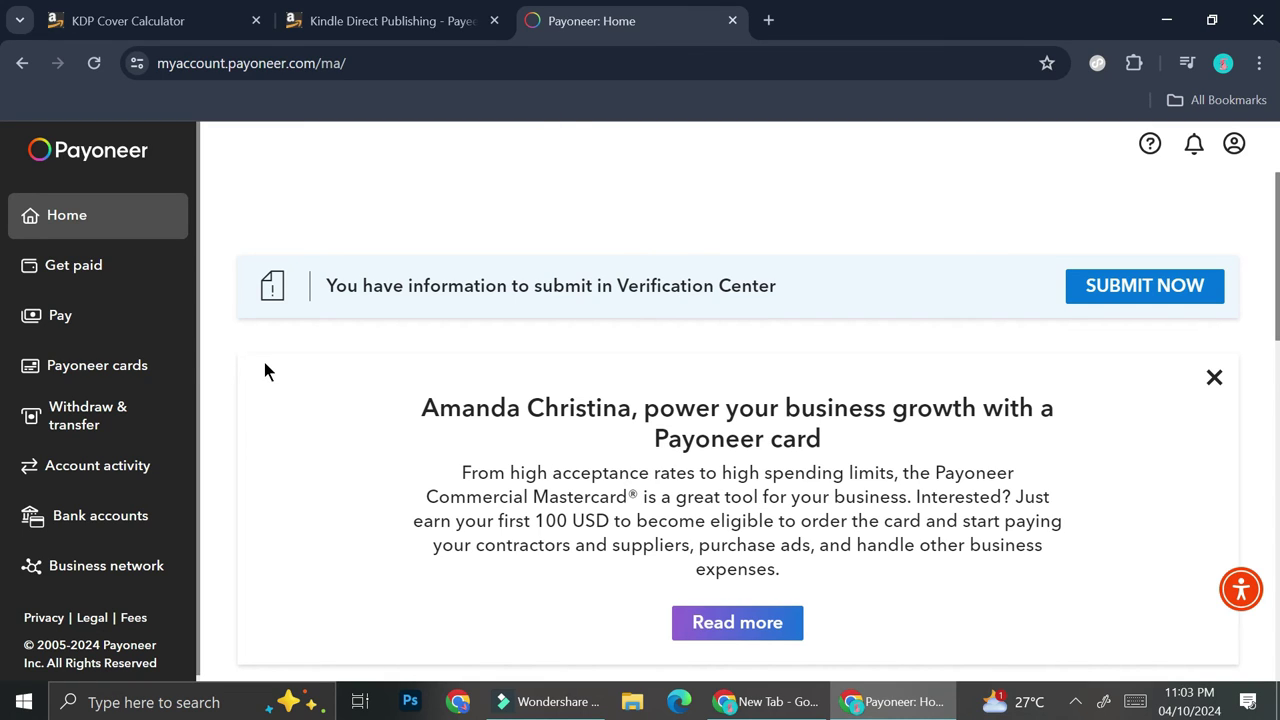
scroll(501, 438, down, 2)
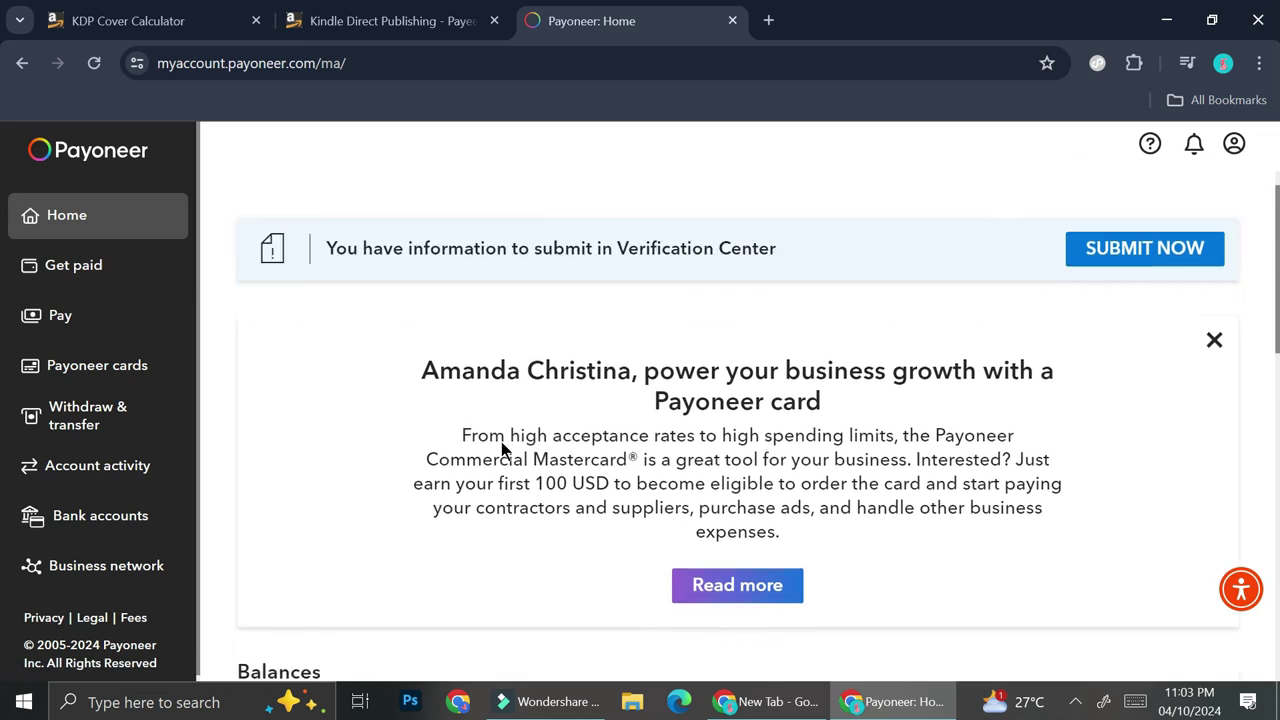
scroll(502, 445, down, 3)
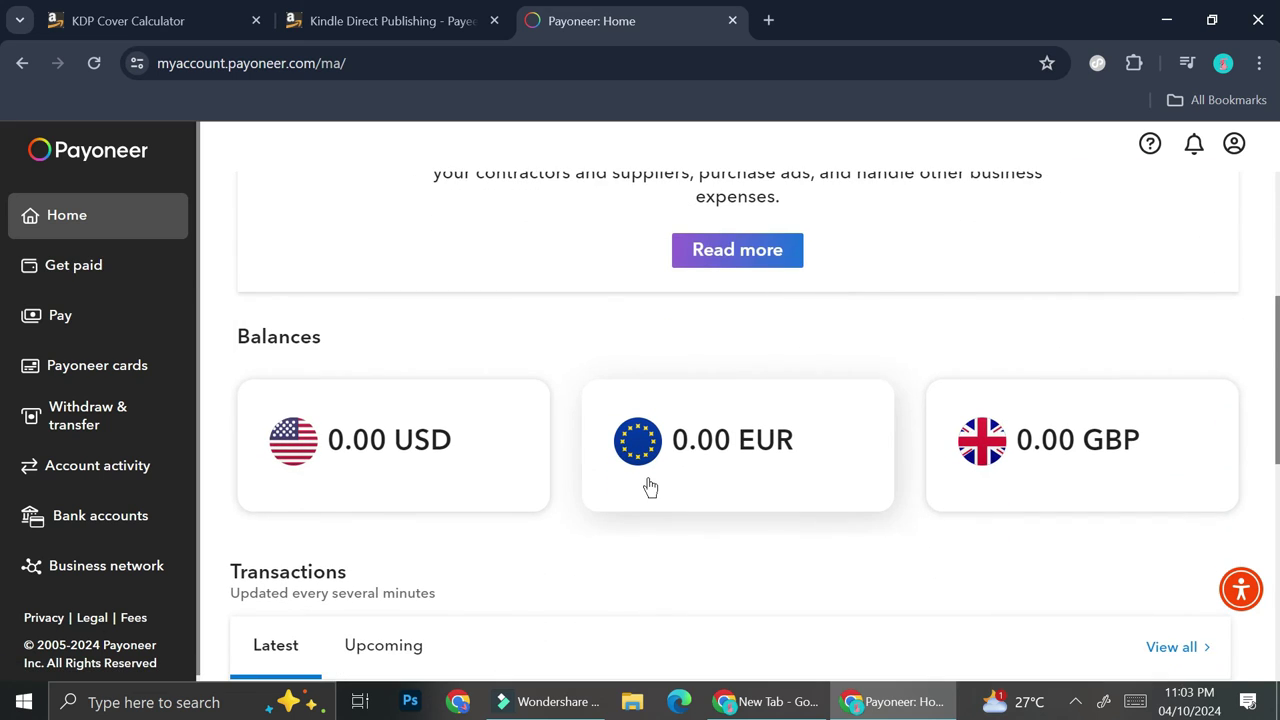
scroll(650, 487, down, 3)
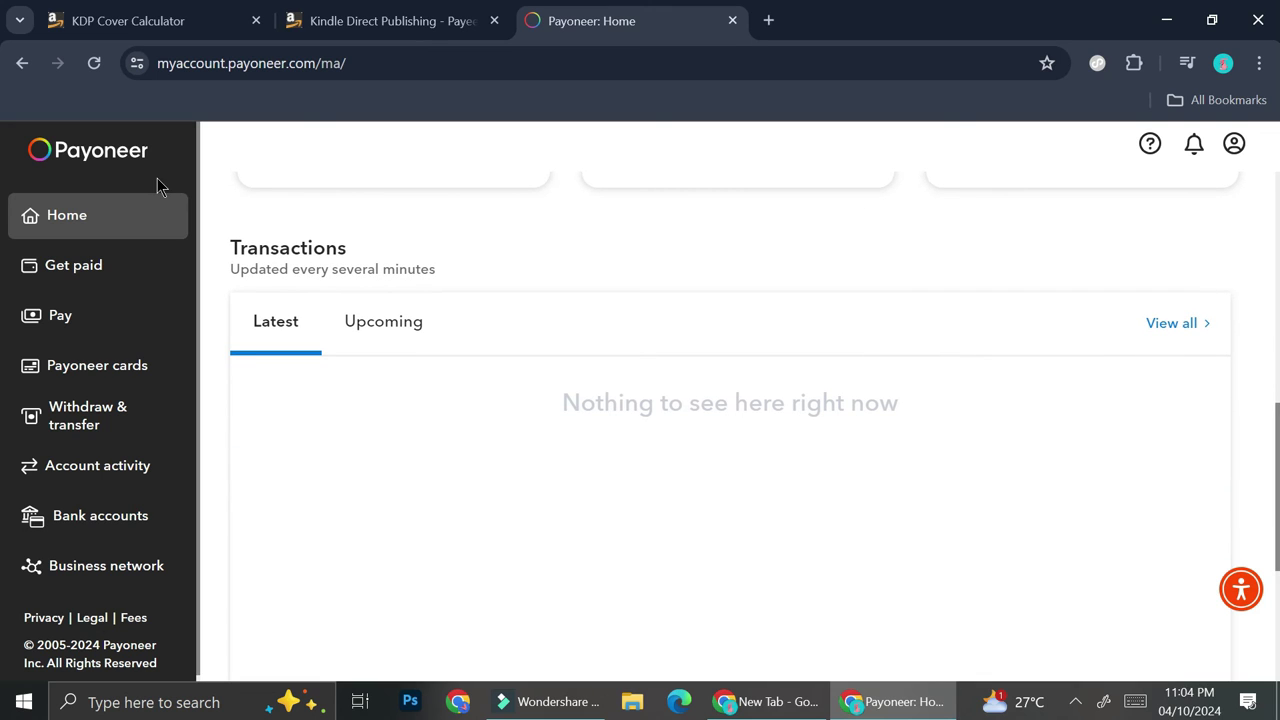
scroll(337, 281, up, 3)
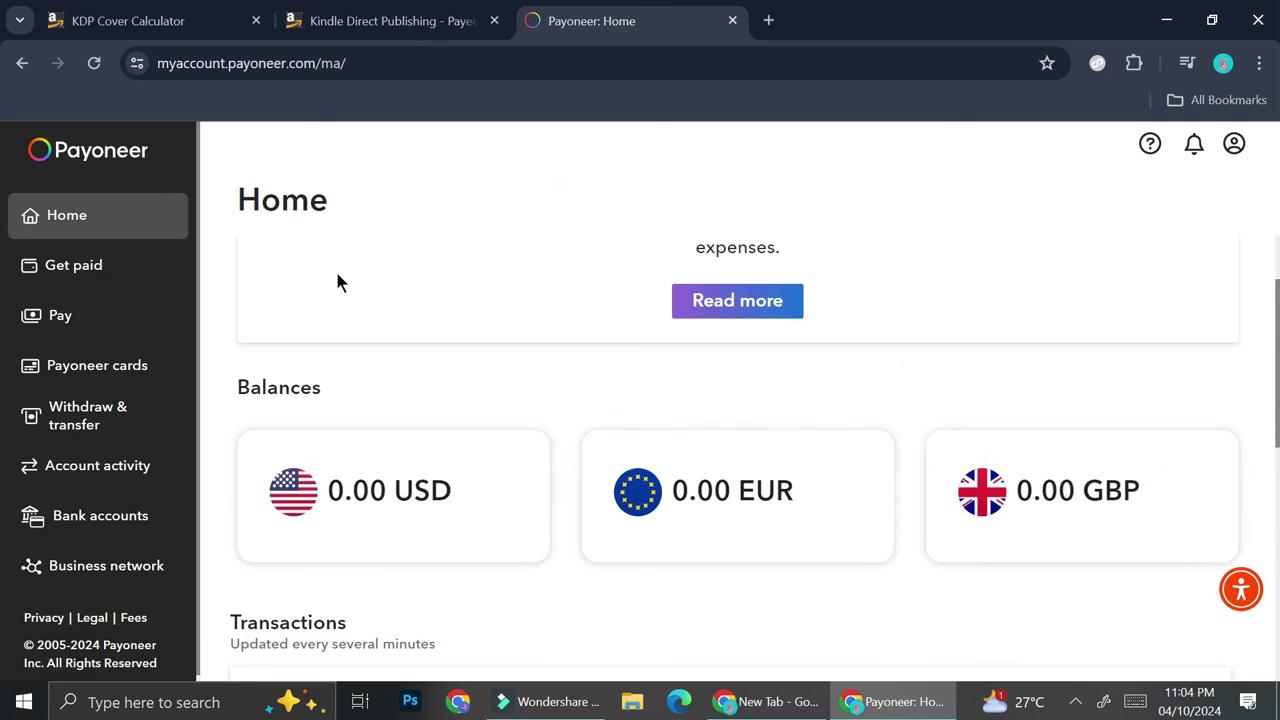
scroll(337, 283, up, 2)
scroll(334, 360, down, 1)
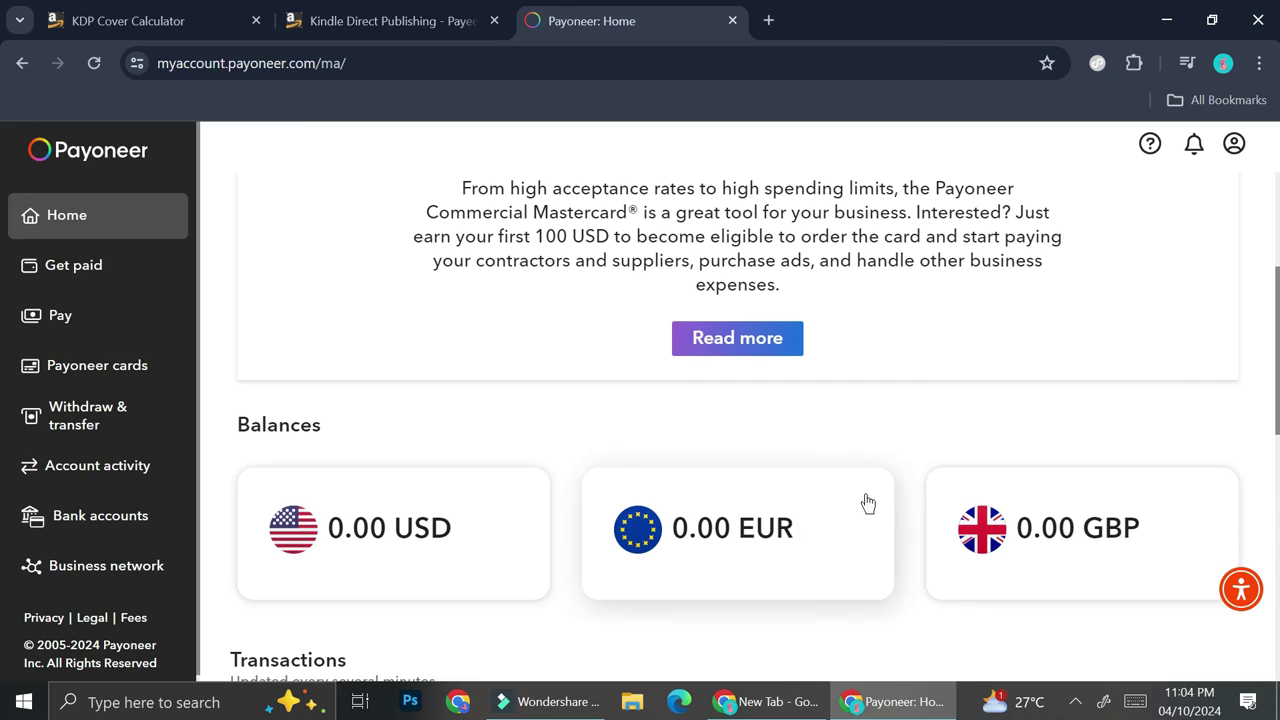
- Open the receiving accounts under Get paid, preview the request for additional accounts and return to the receiving accounts list
click(125, 276)
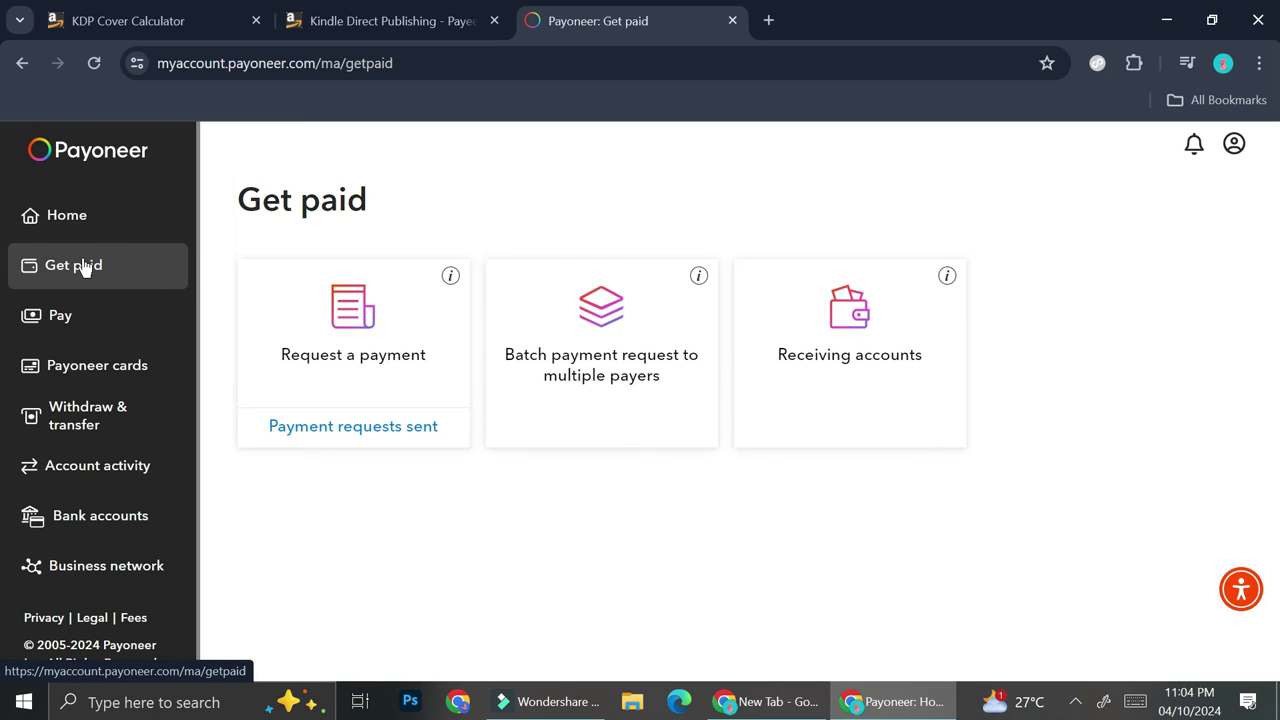
click(881, 382)
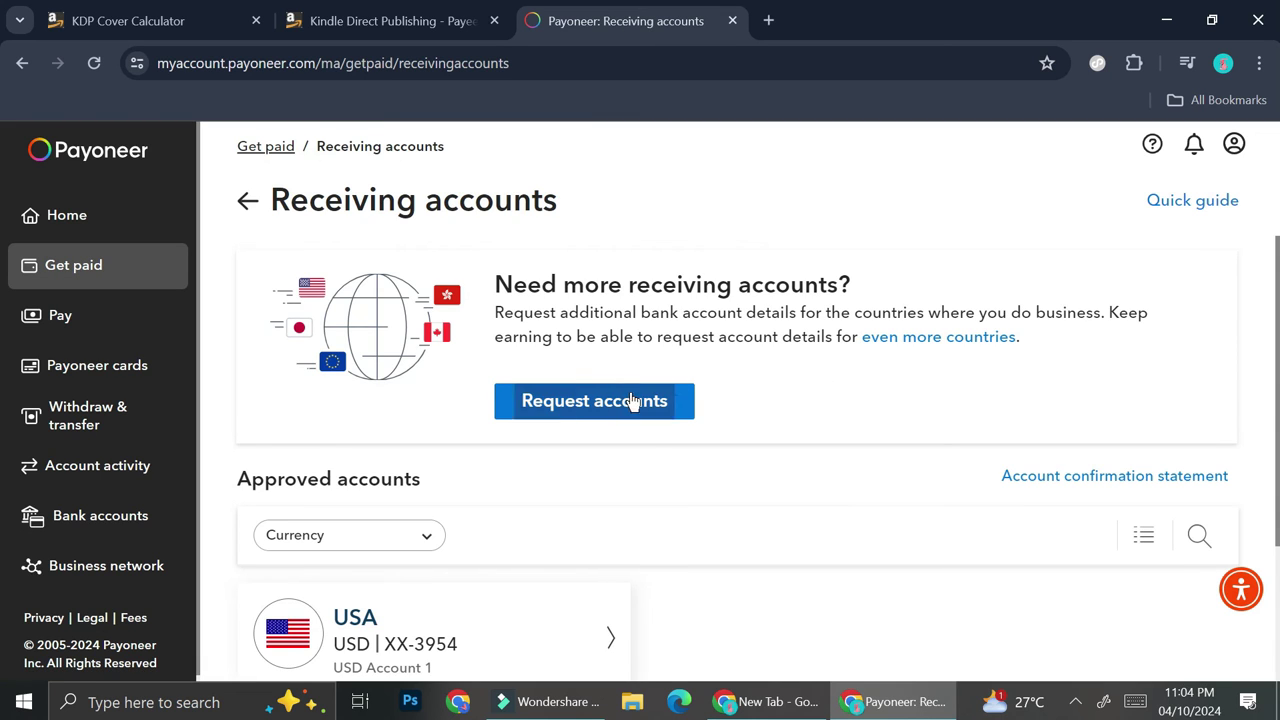
click(630, 401)
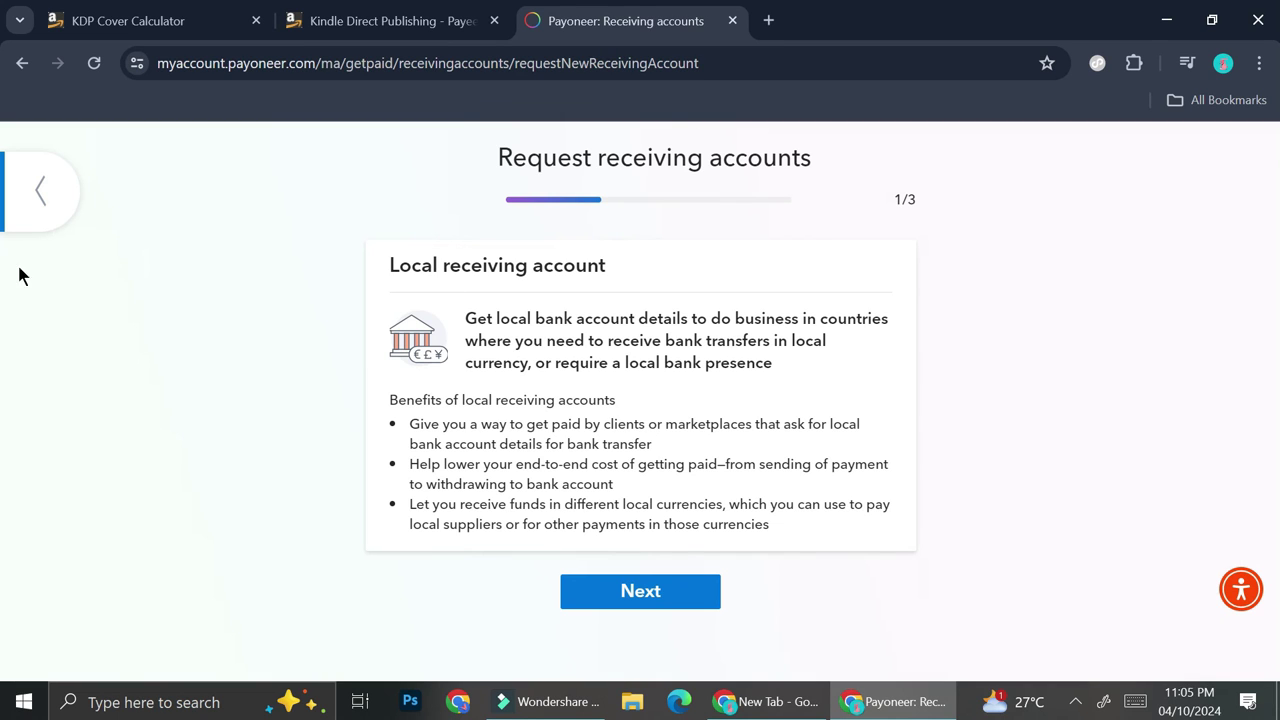
click(36, 226)
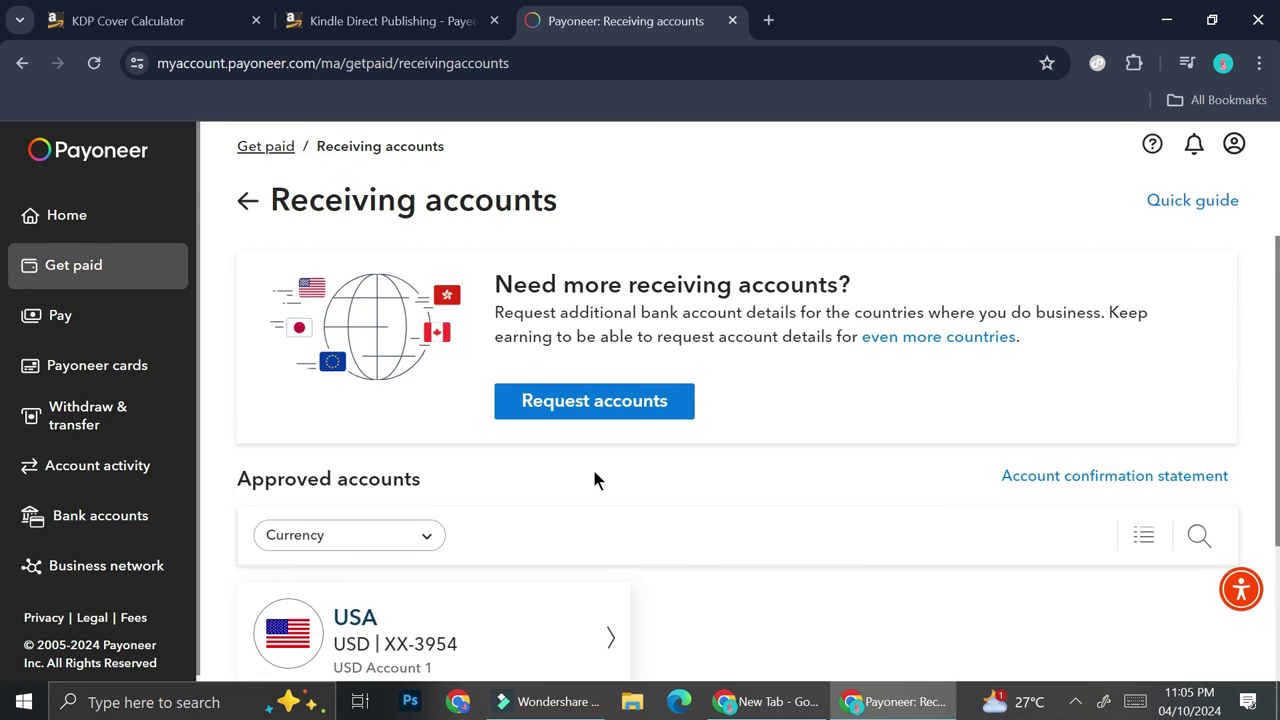
- Open the approved USA (USD) receiving account and review its bank, routing and account details
scroll(594, 480, down, 2)
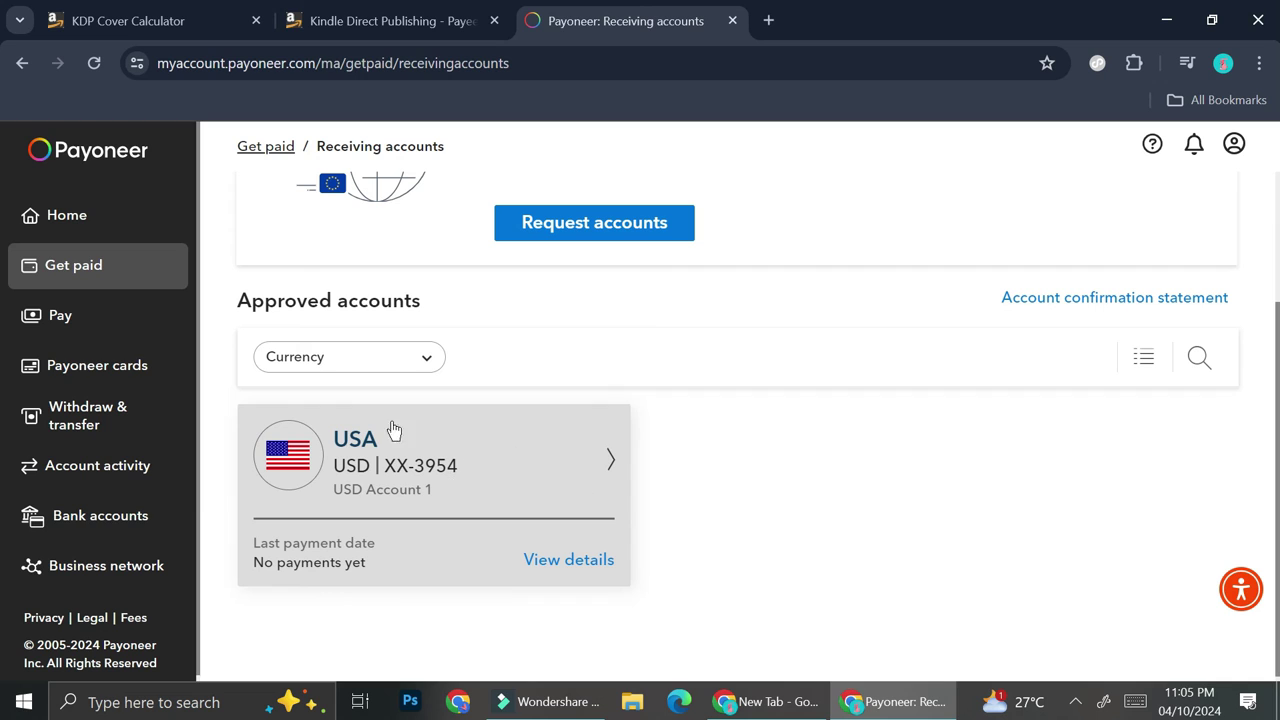
click(528, 492)
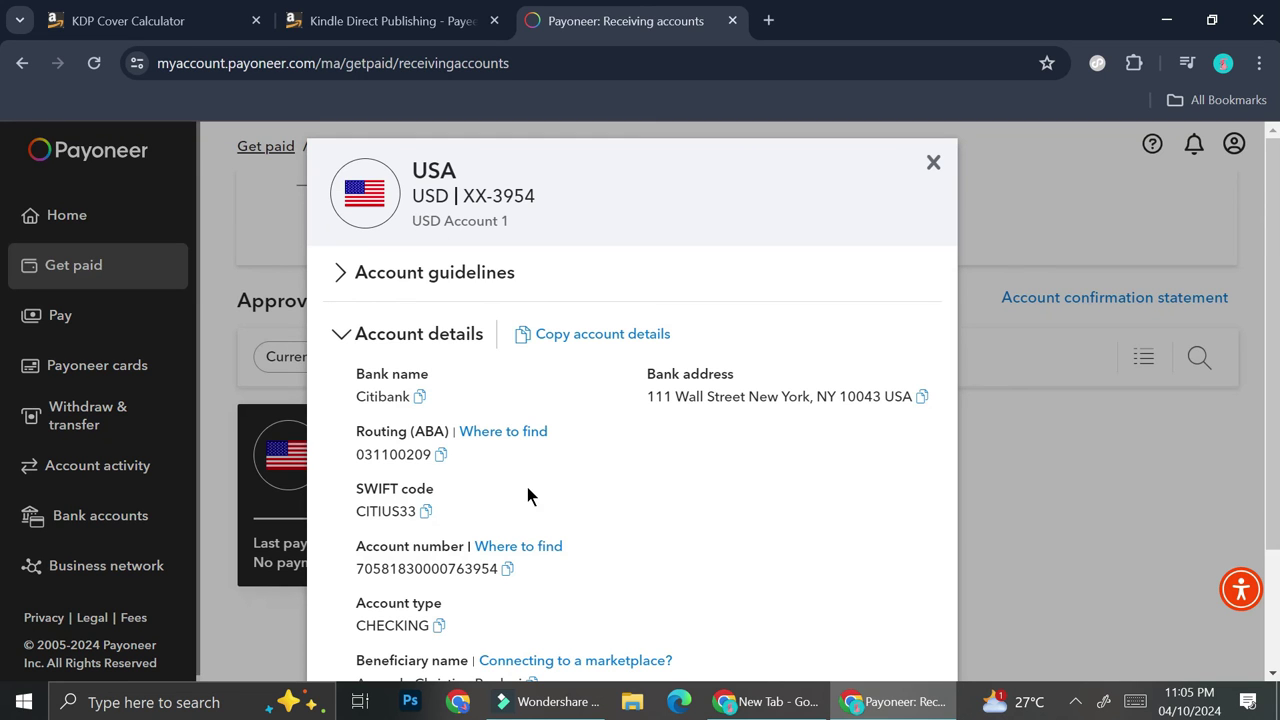
scroll(527, 487, down, 1)
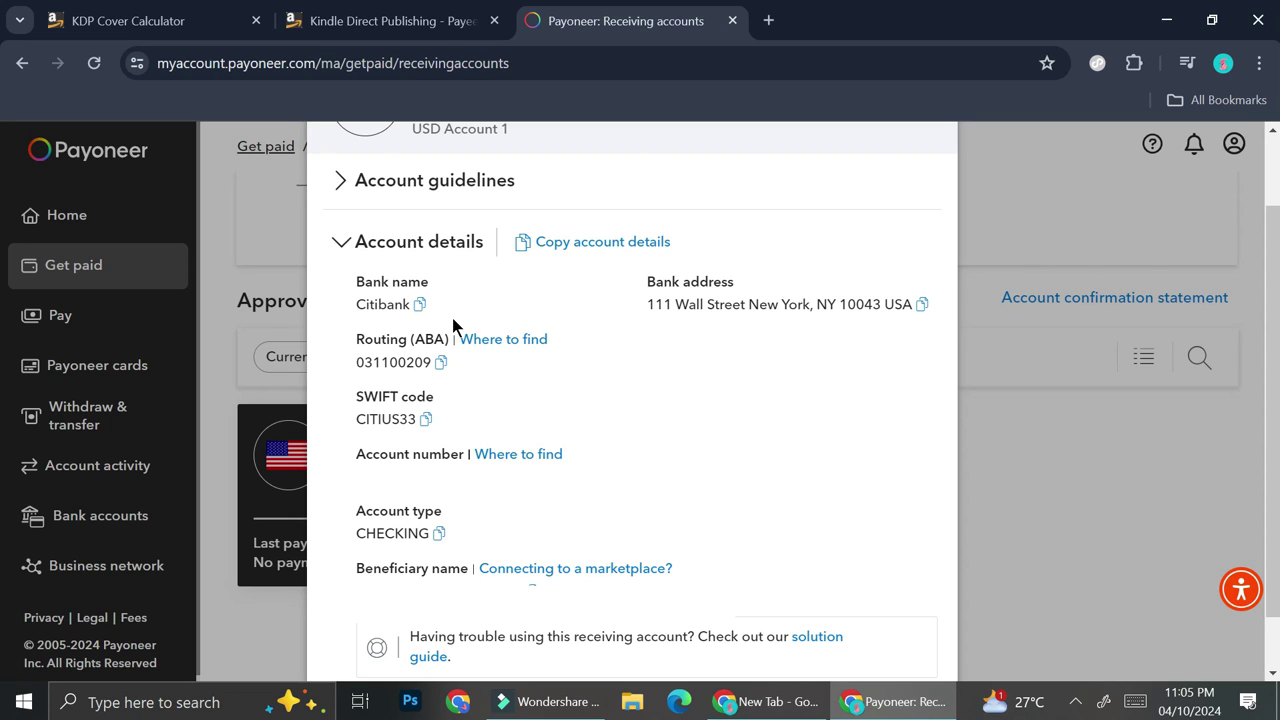
scroll(429, 452, down, 1)
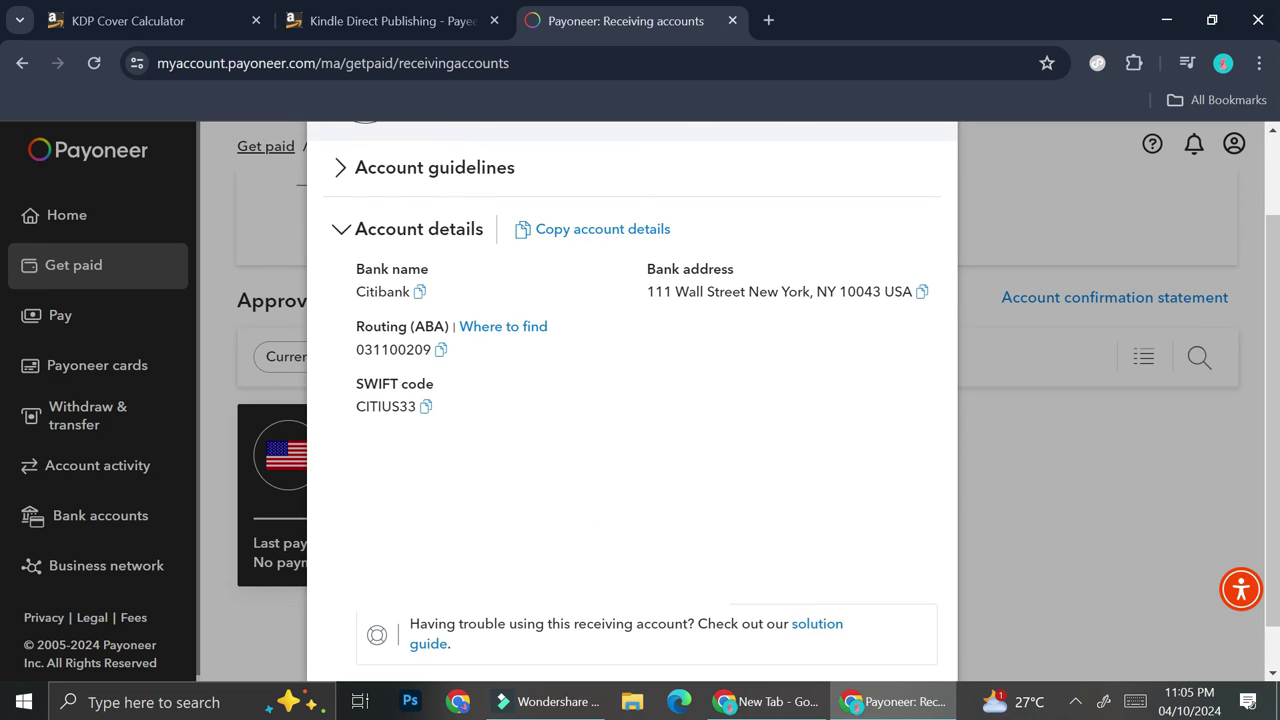
- Compare the Payoneer USD account details with the bank information requested in KDP's Getting Paid section
click(420, 18)
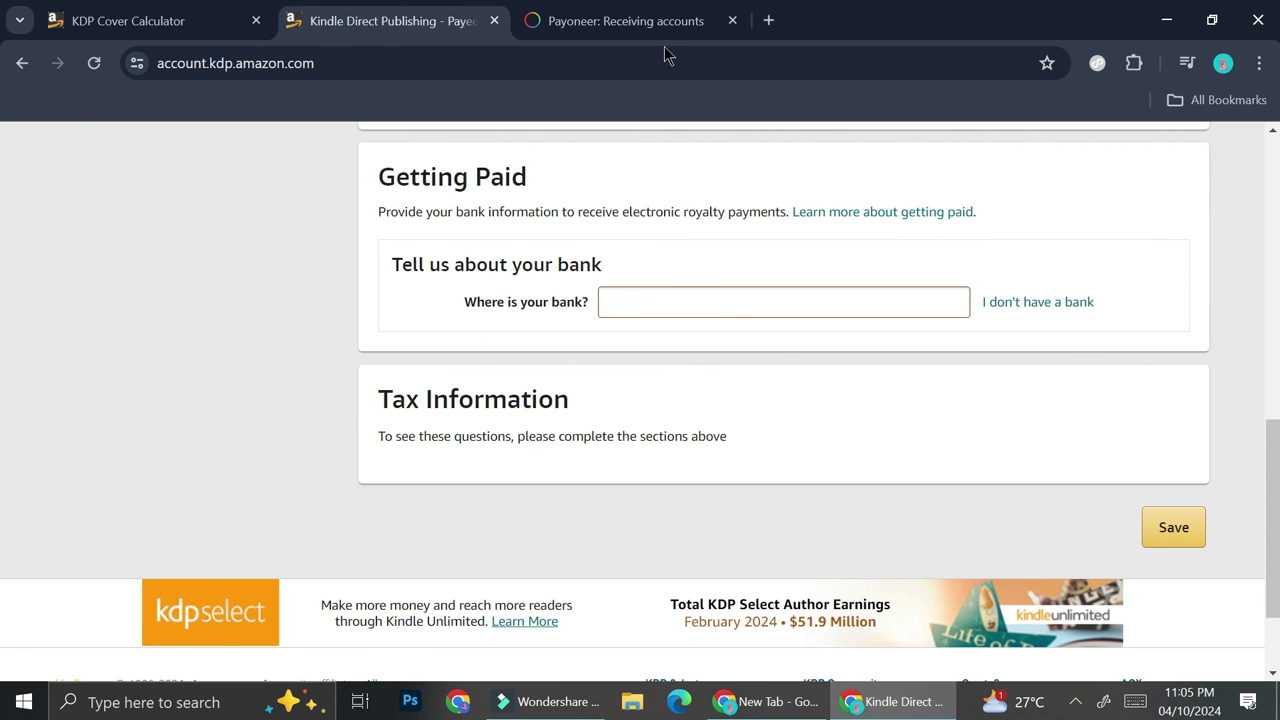
click(650, 20)
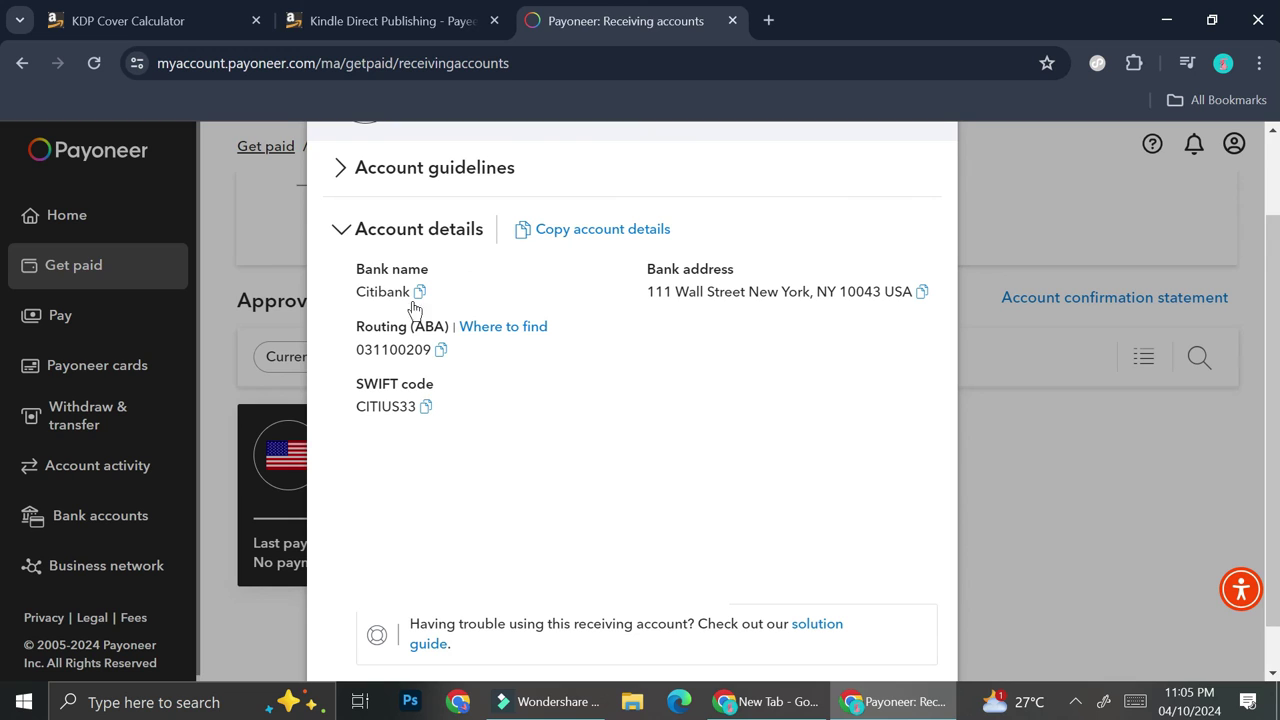
click(423, 17)
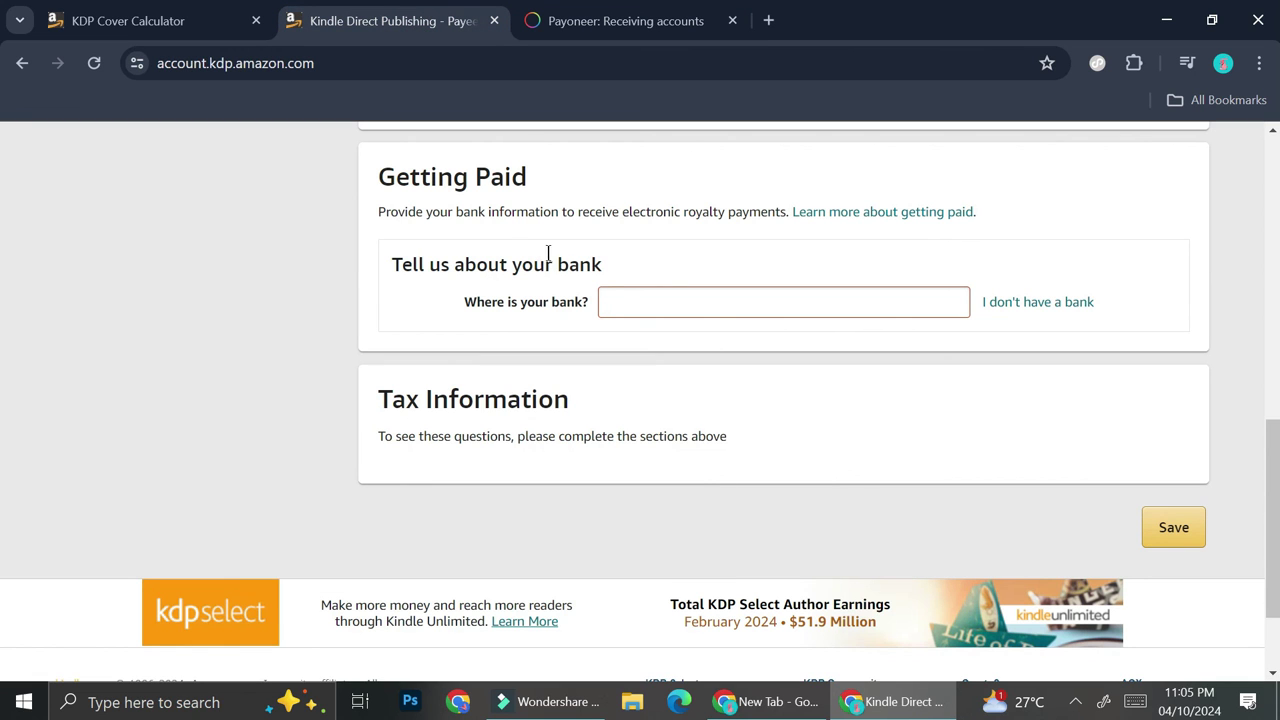
click(600, 22)
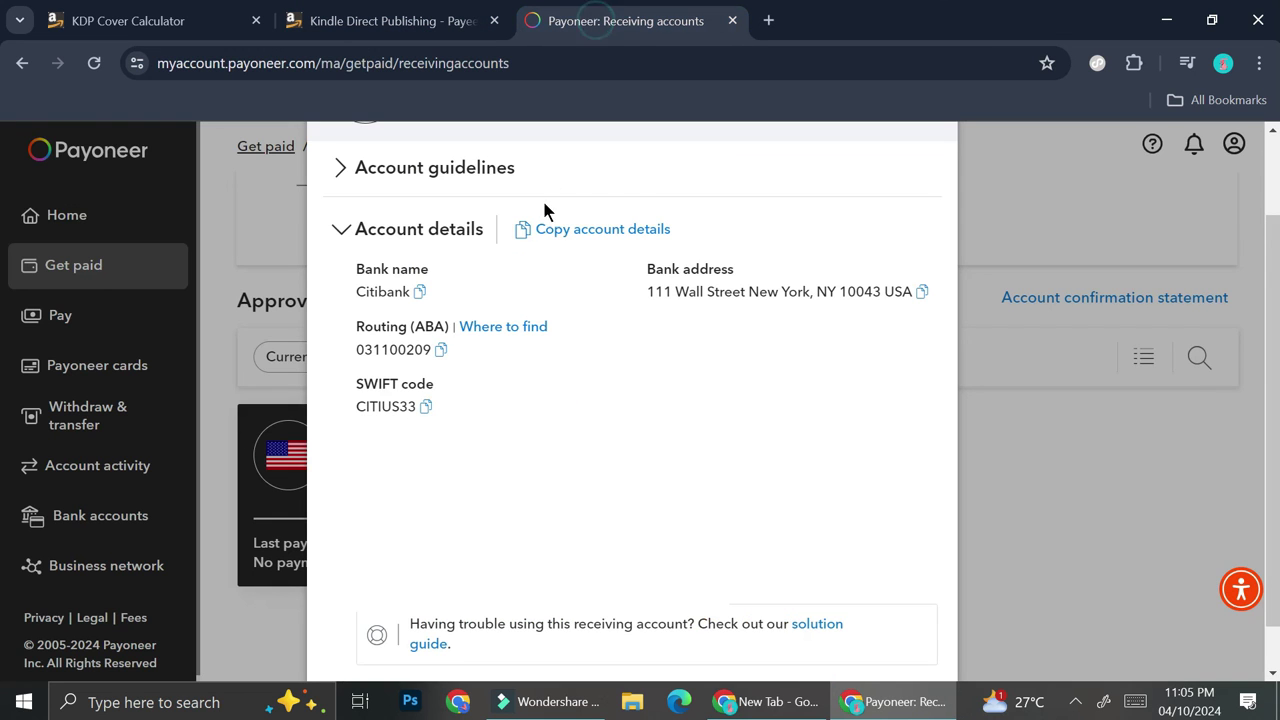
scroll(544, 252, up, 1)
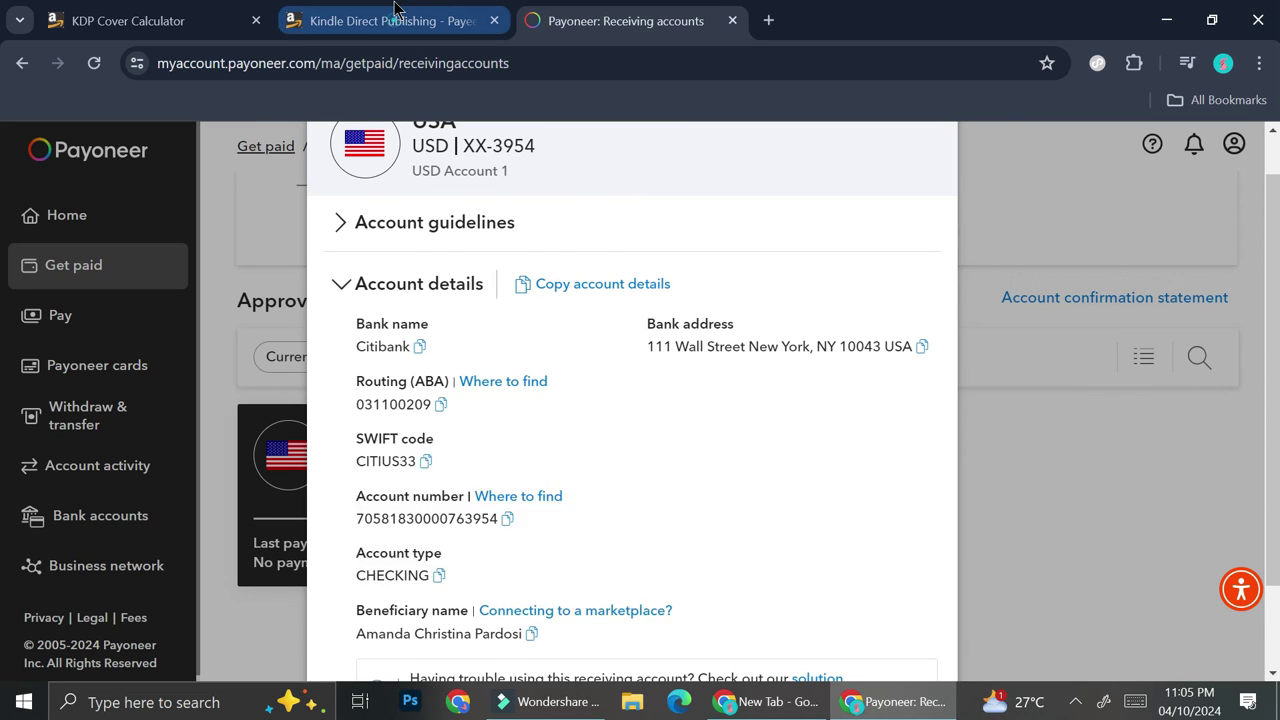
- Switch to the KDP account page, set the bank location to United States and review the bank account fields
click(428, 10)
click(650, 300)
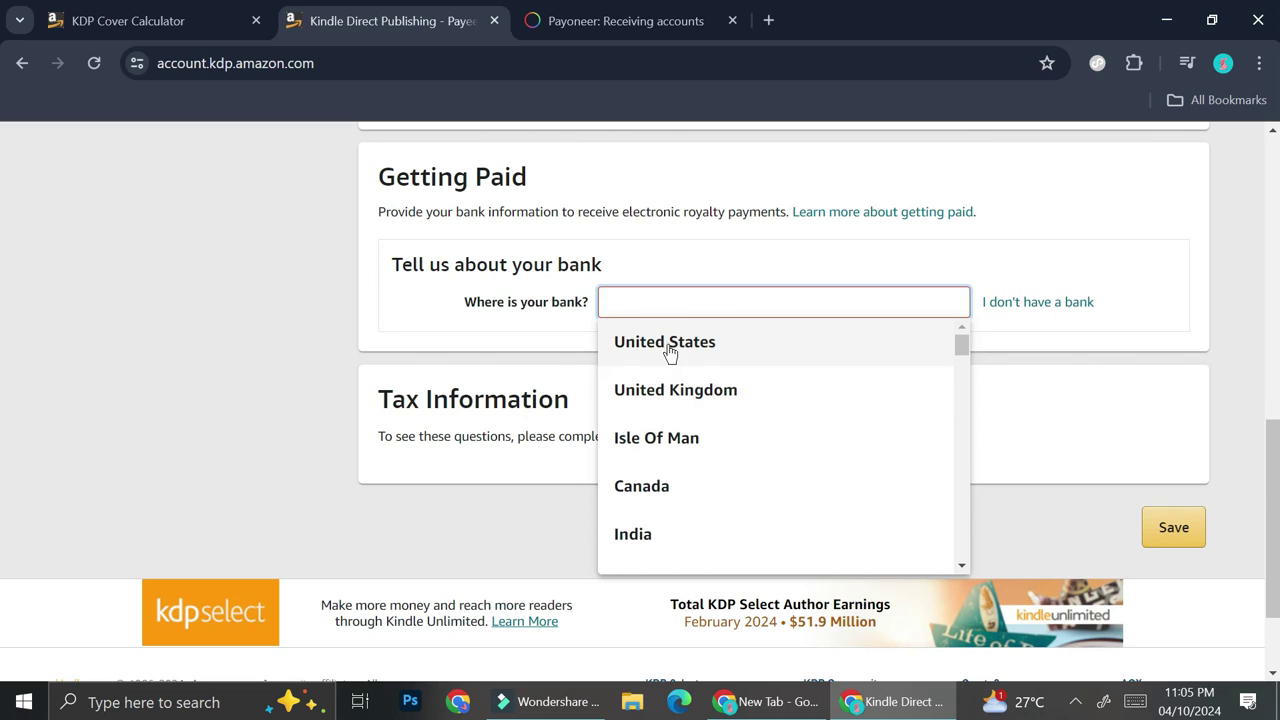
click(668, 342)
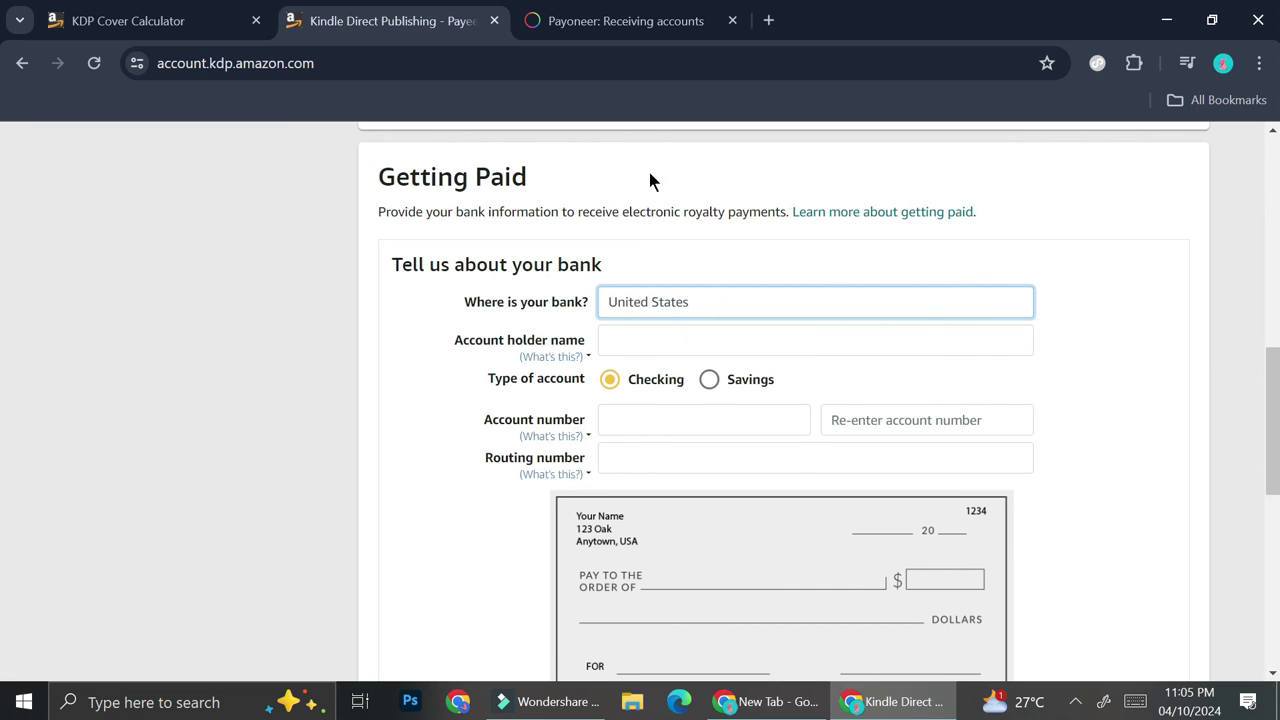
scroll(648, 340, down, 1)
scroll(648, 344, down, 1)
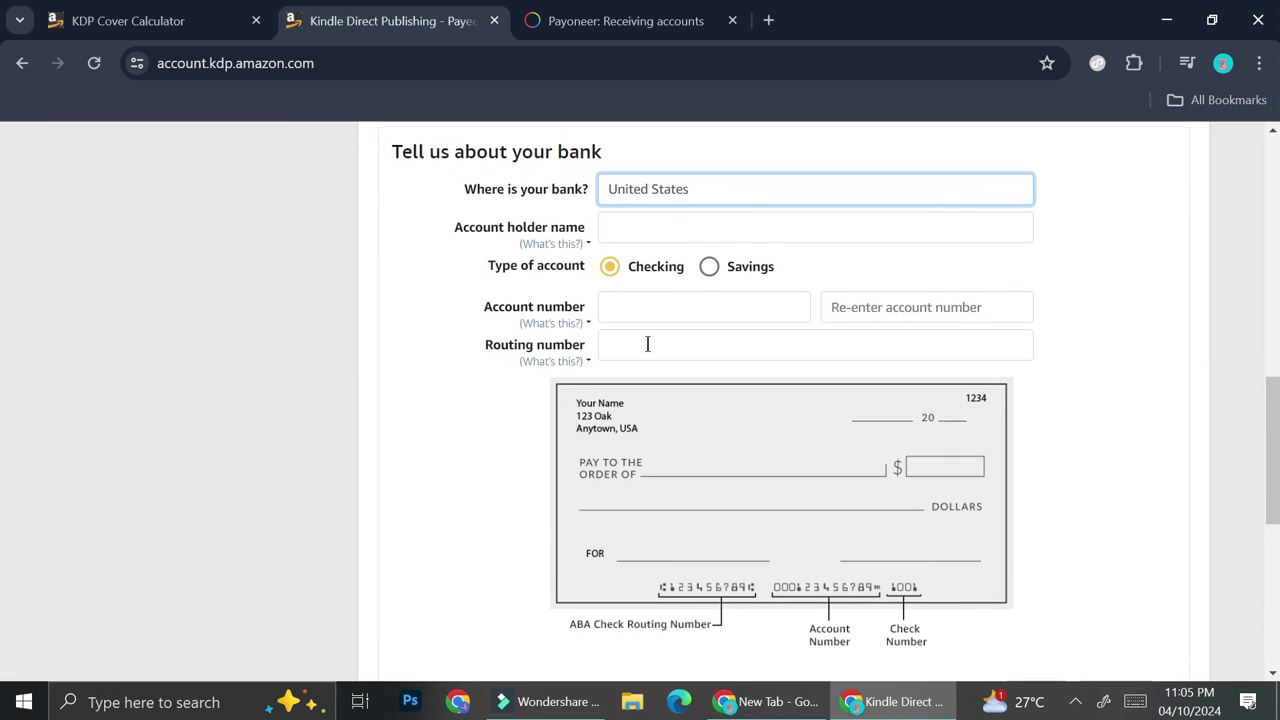